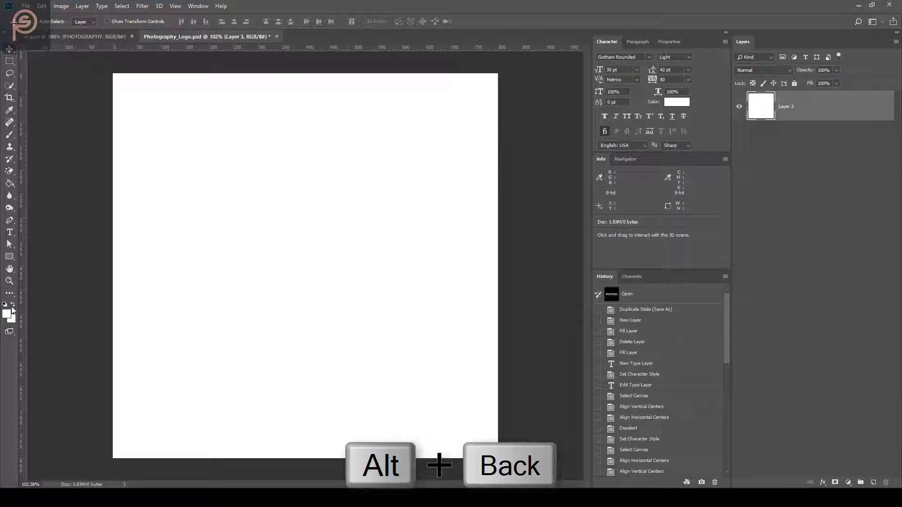
Swap the colours so black is the foreground and white the background
left_click(13, 305)
key("alt+BackSpace")
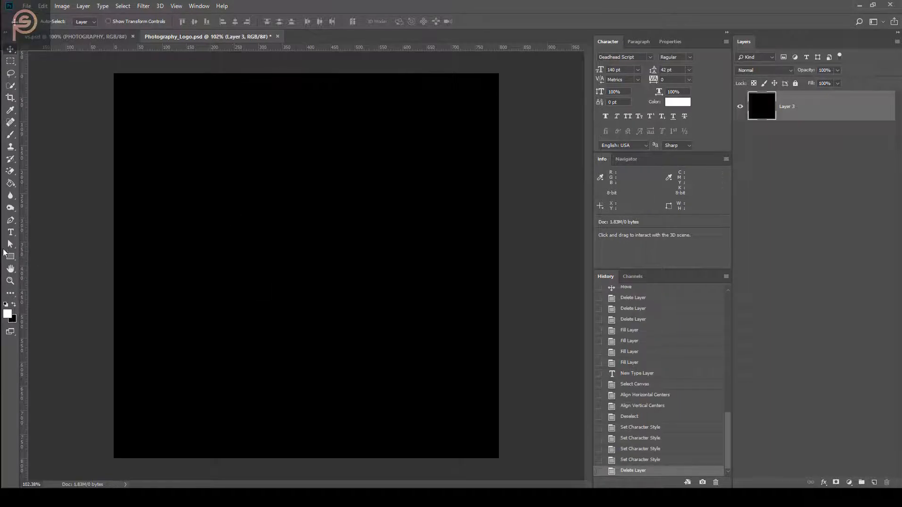
left_click(11, 233)
left_click(241, 228)
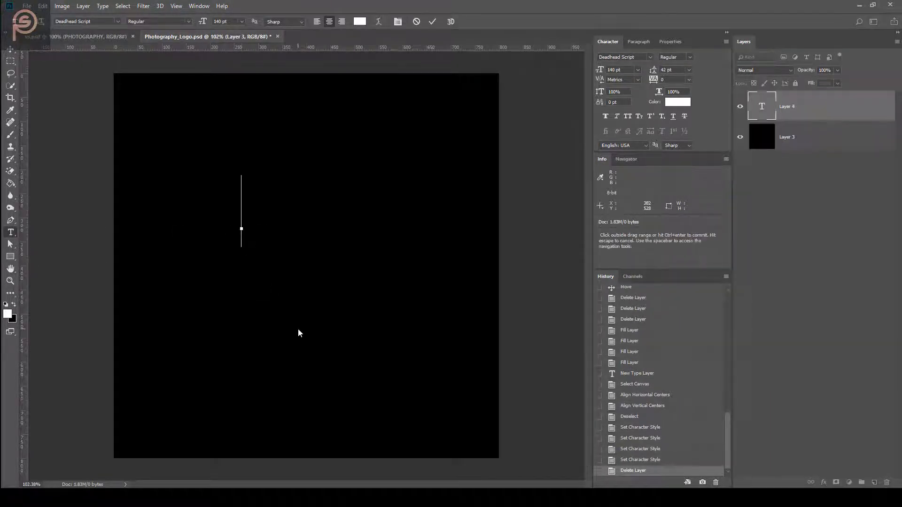
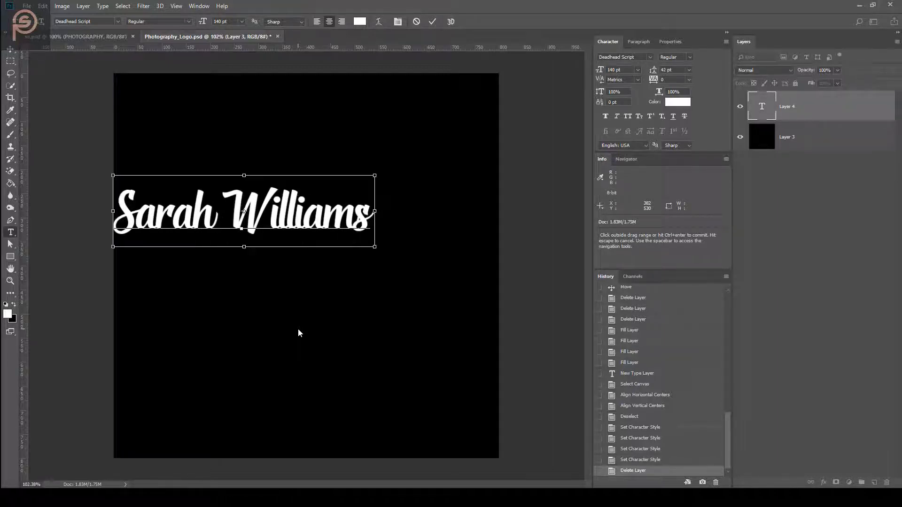
key("ctrl+Return")
key("v")
key("ctrl+a")
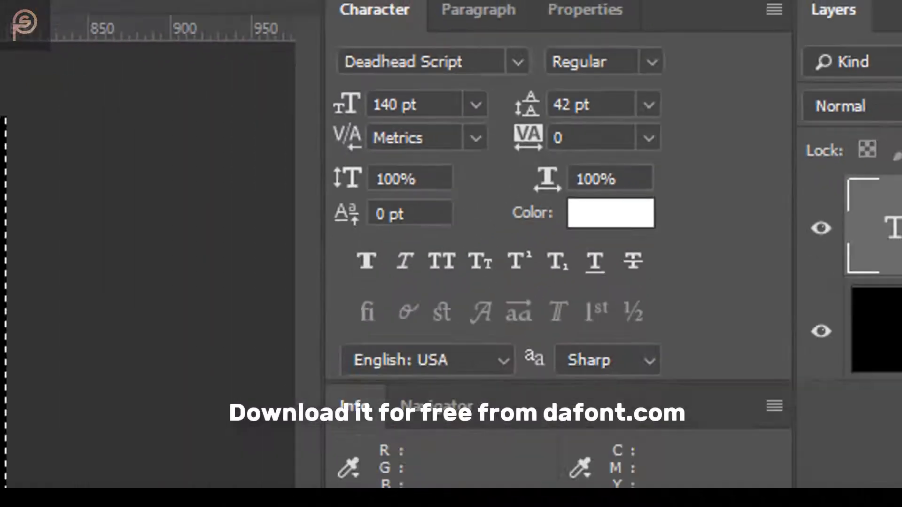
left_click(233, 21)
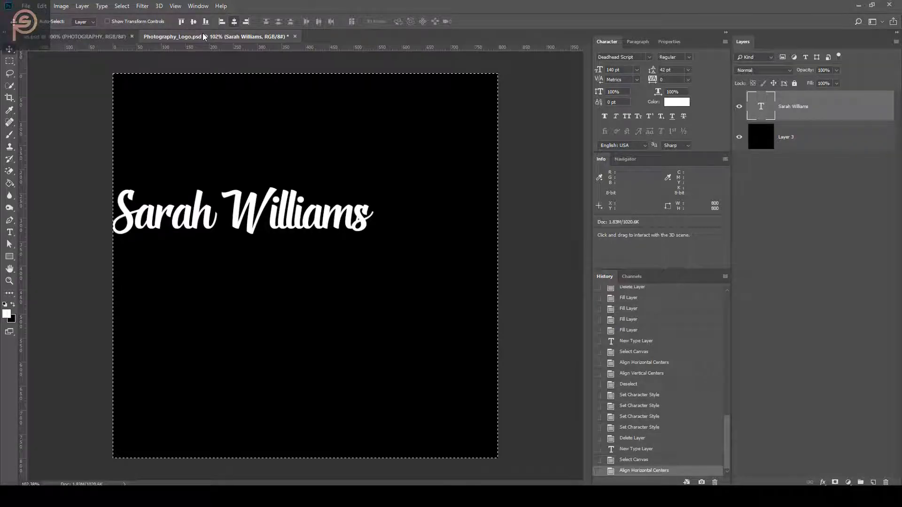
left_click(193, 22)
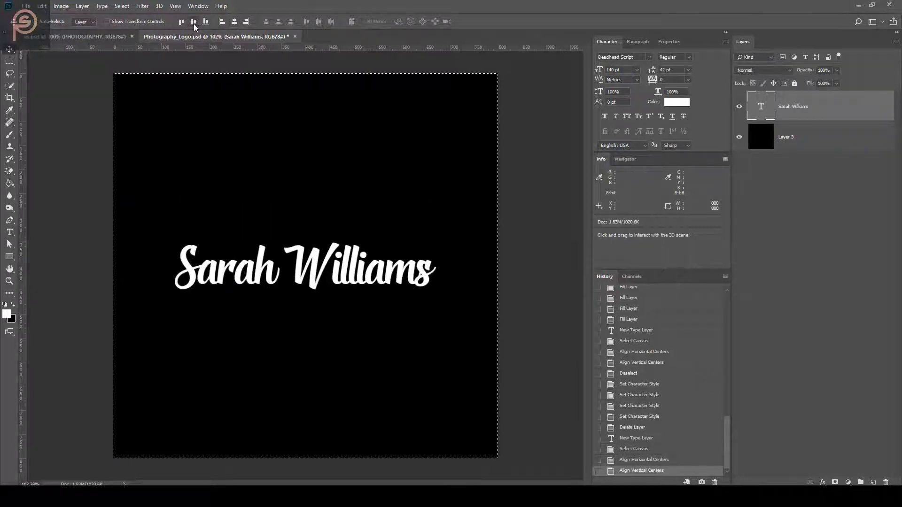
key("ctrl+d")
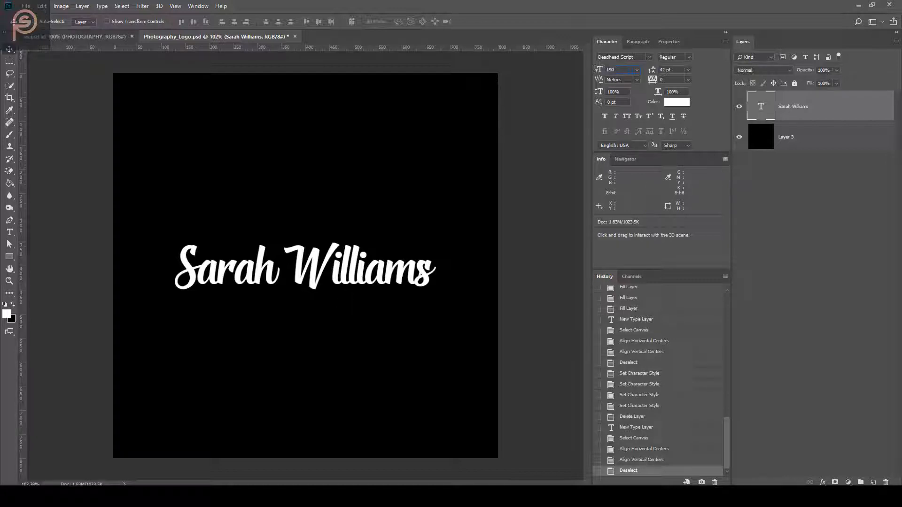
key("Return")
key("ctrl+a")
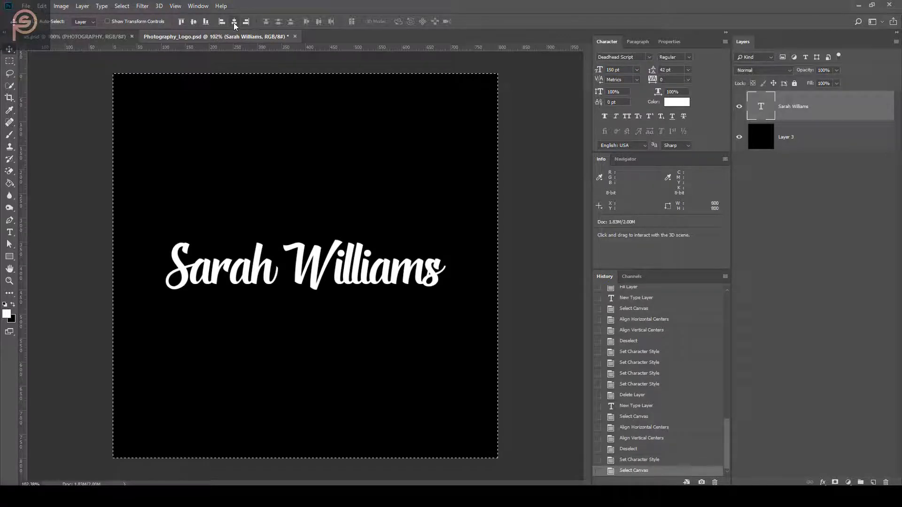
left_click(235, 23)
left_click(193, 22)
left_click(193, 21)
key("ctrl+d")
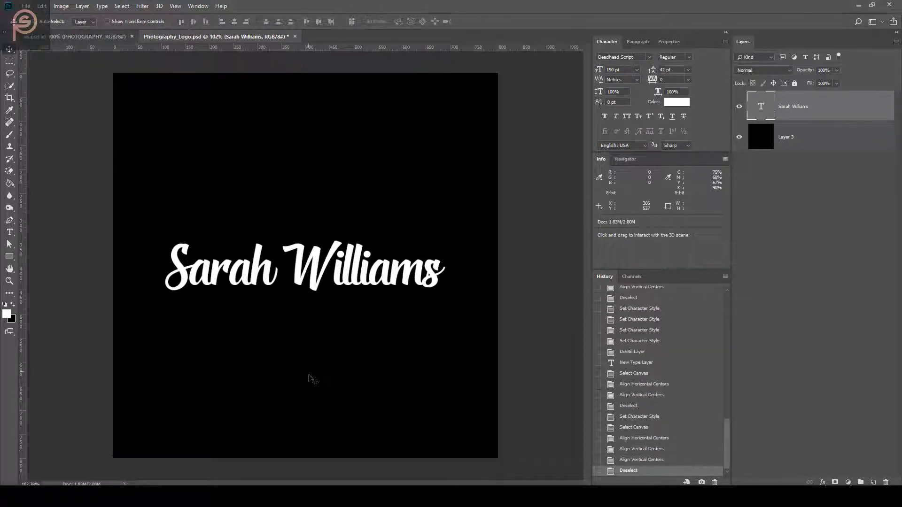
Start a new text line above the name with 'P' set in Roboto Light
key("t")
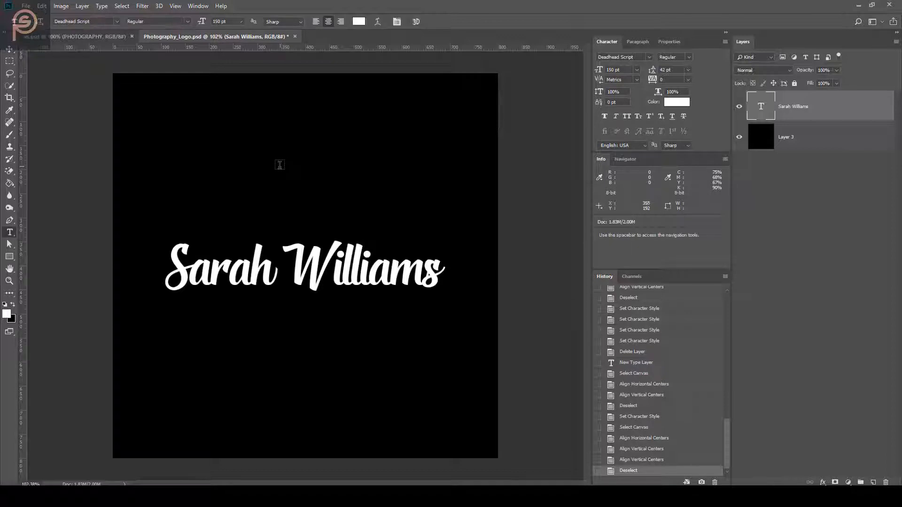
left_click(279, 162)
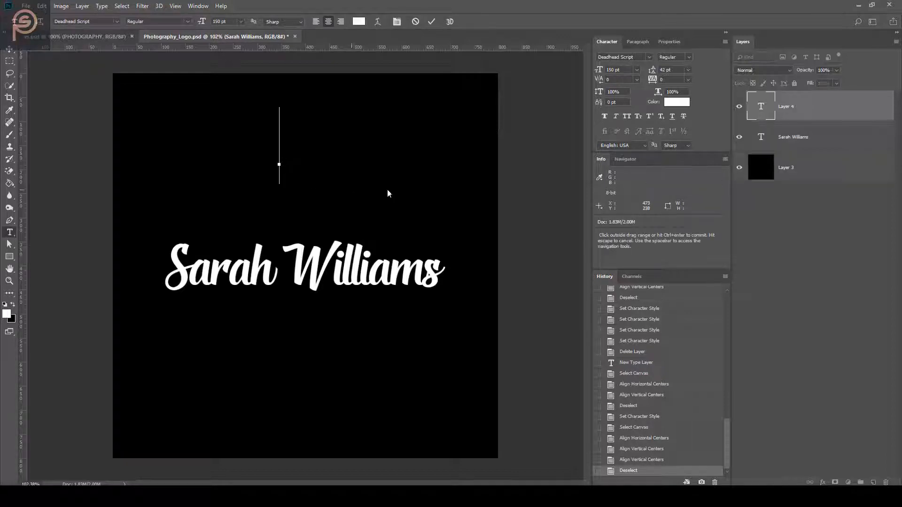
type("P")
key("ctrl+a")
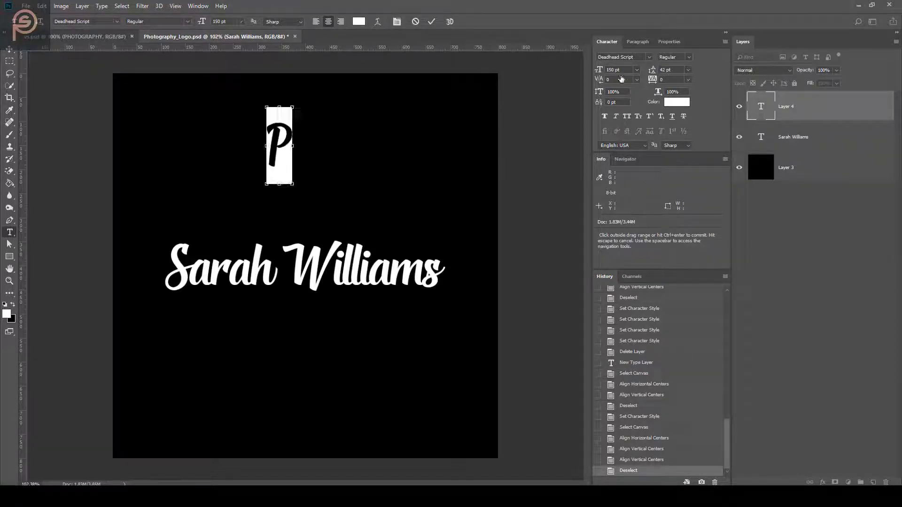
left_click(634, 56)
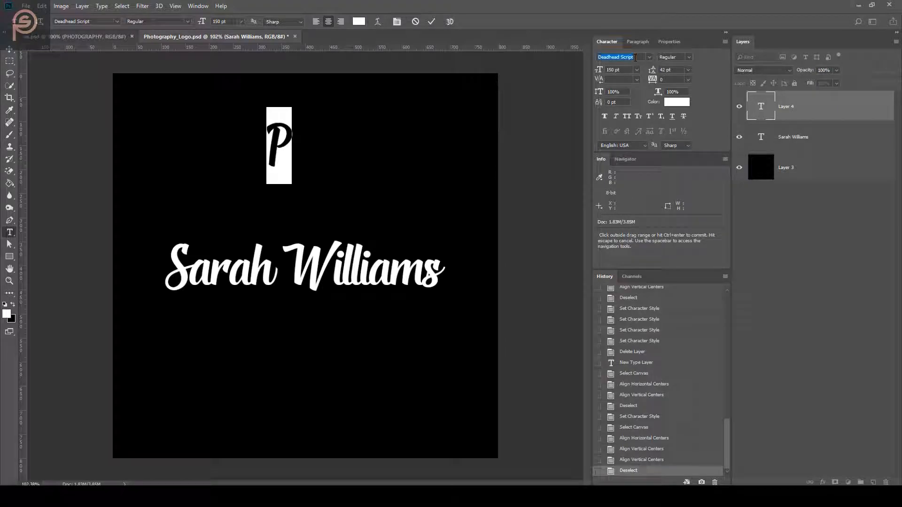
type("rob")
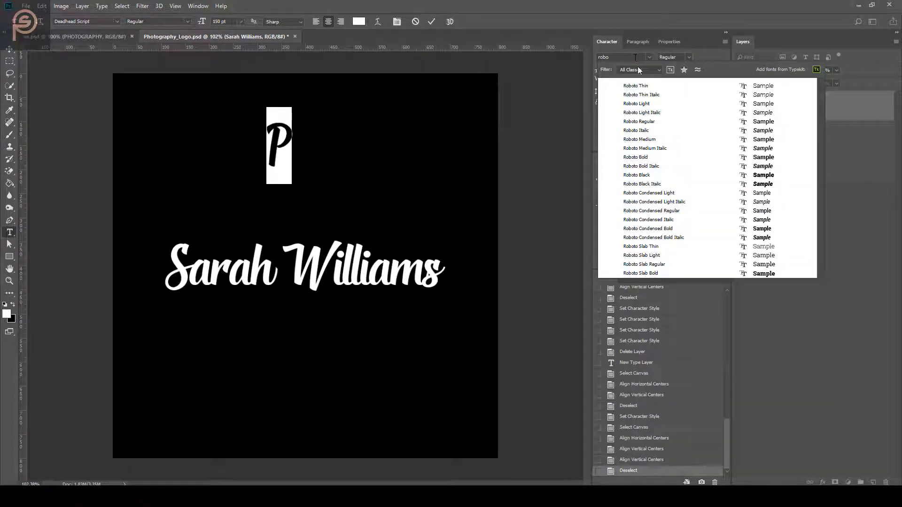
type("o")
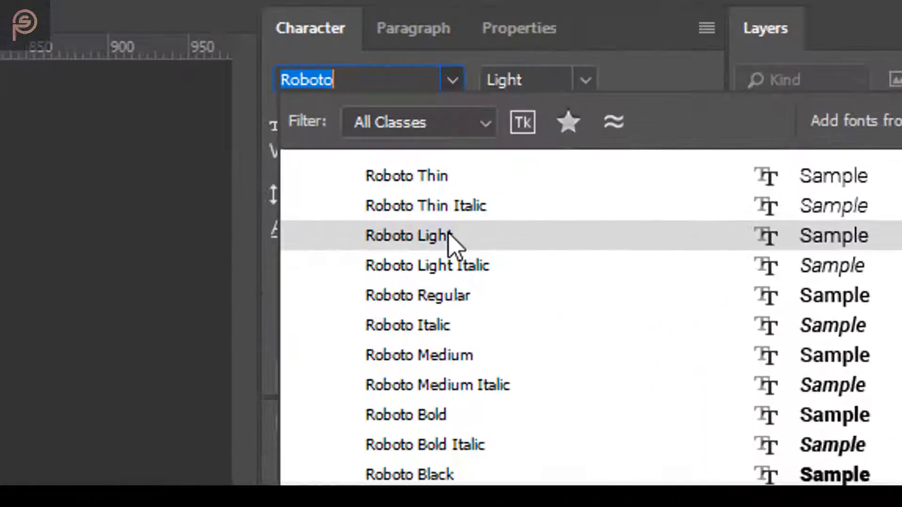
left_click(638, 104)
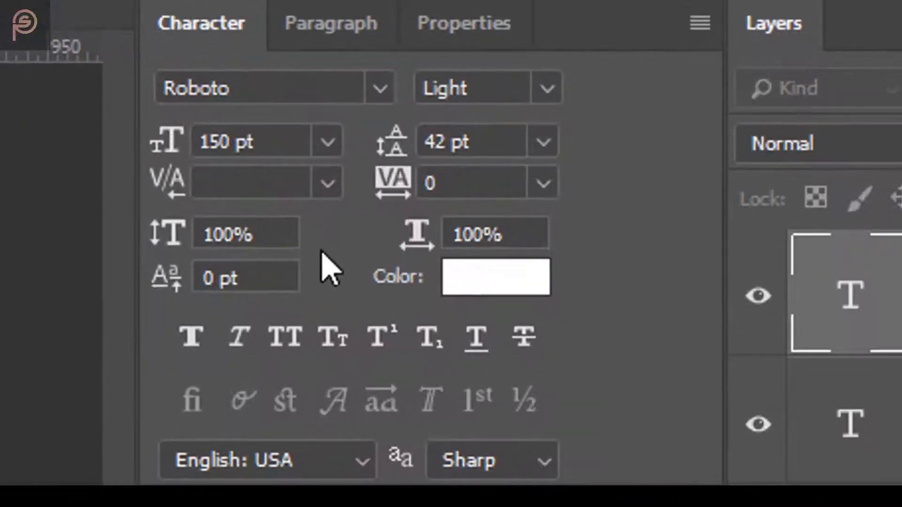
Style the new text at 30 pt, All Caps, with tracking 40
left_click(180, 137)
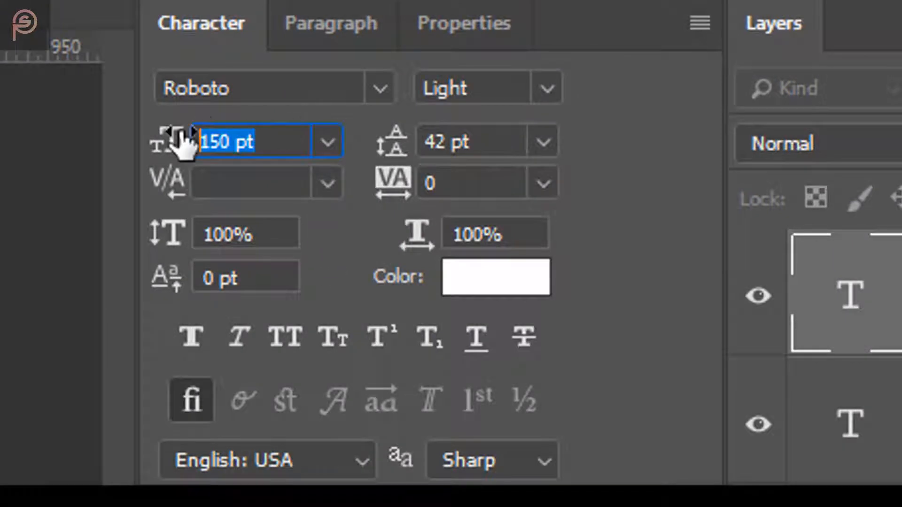
type("30")
key("Return")
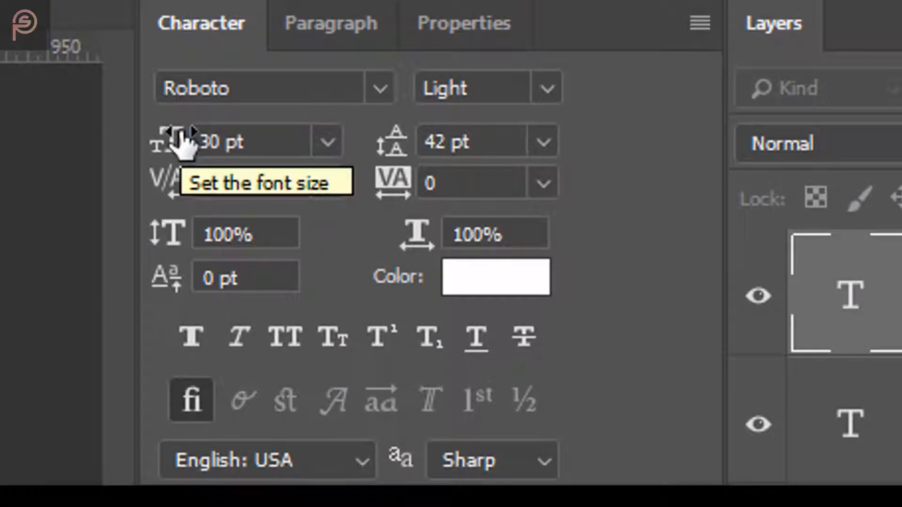
left_click(300, 330)
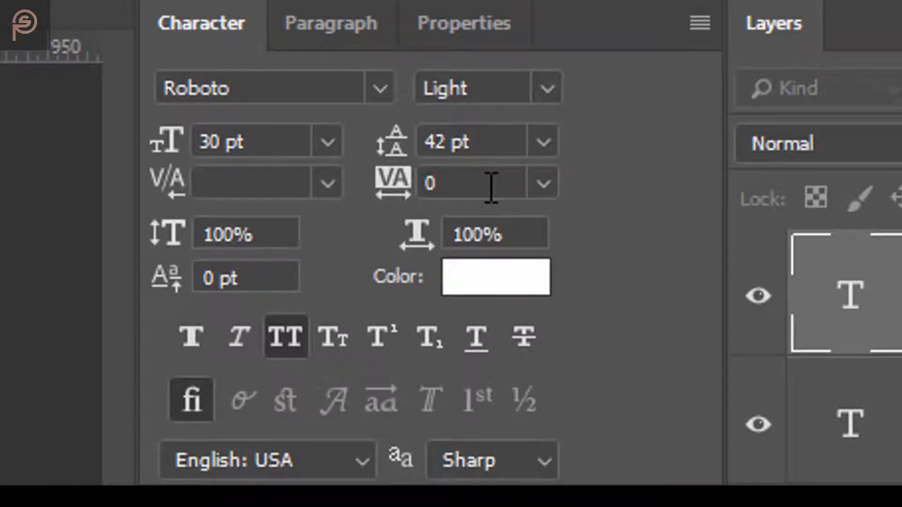
left_click_drag(491, 188, 427, 182)
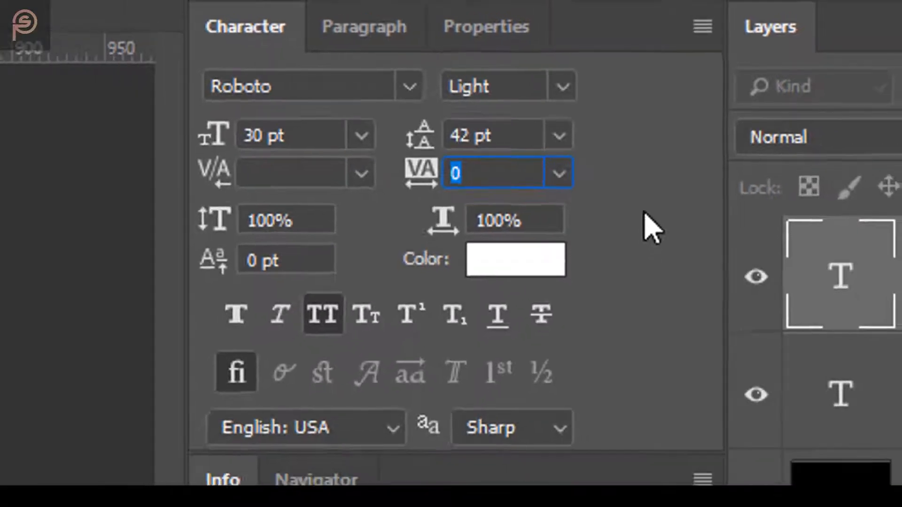
type("40")
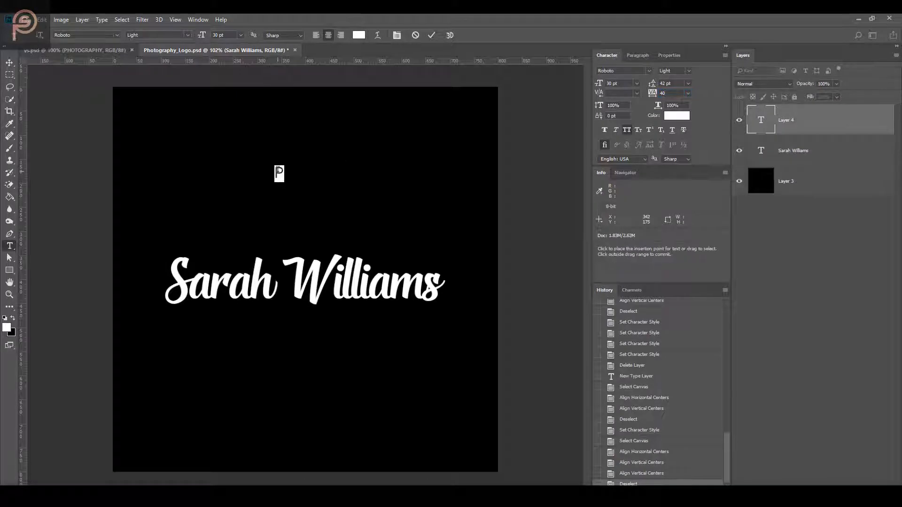
left_click(278, 172)
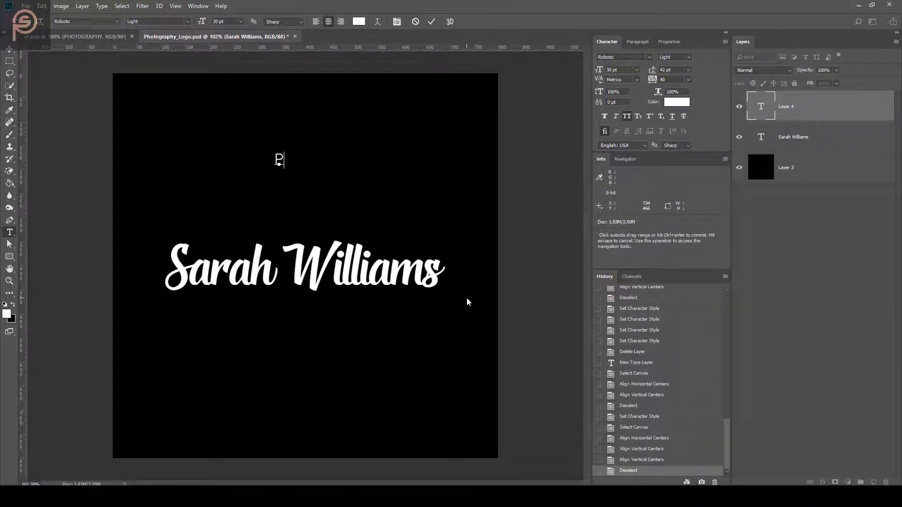
type("HOTOGRAP")
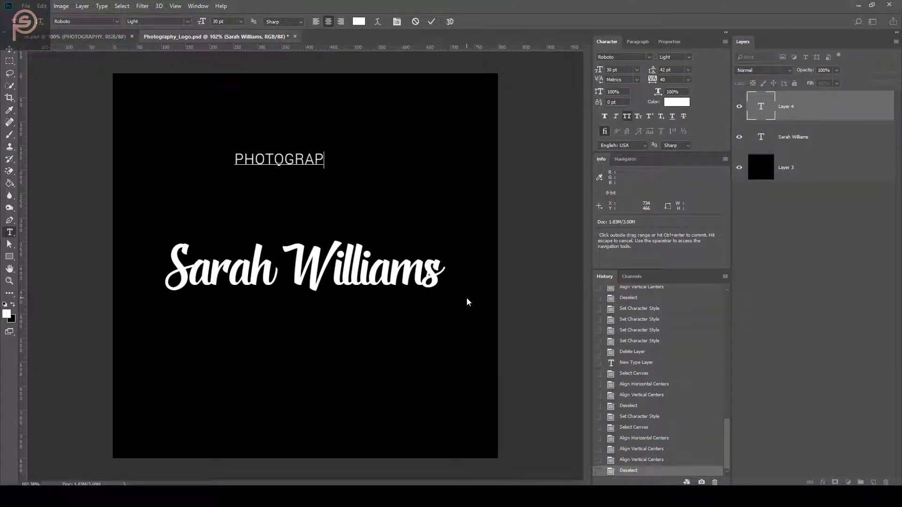
type("HY")
key("ctrl+Return")
key("v")
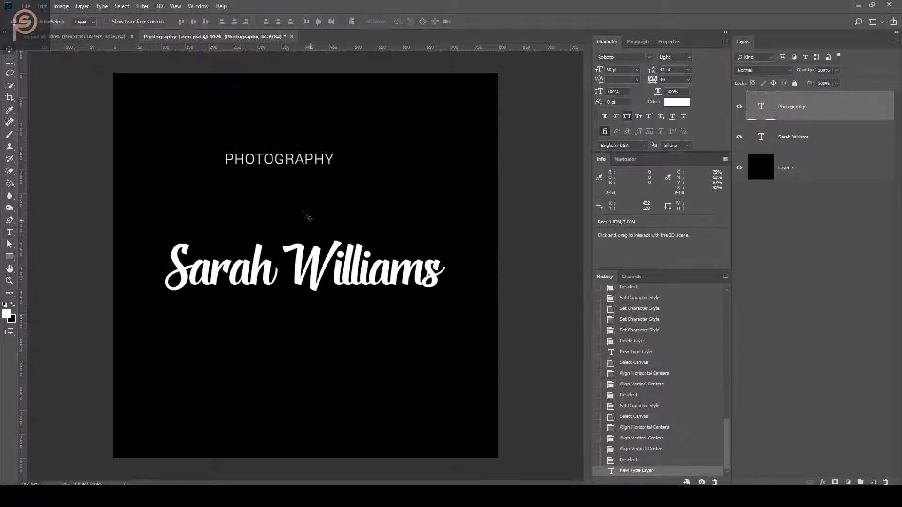
left_click_drag(296, 175, 405, 321)
Right-align PHOTOGRAPHY to the name, raise it about 11 px, and add an empty layer
left_click(766, 139, "ctrl")
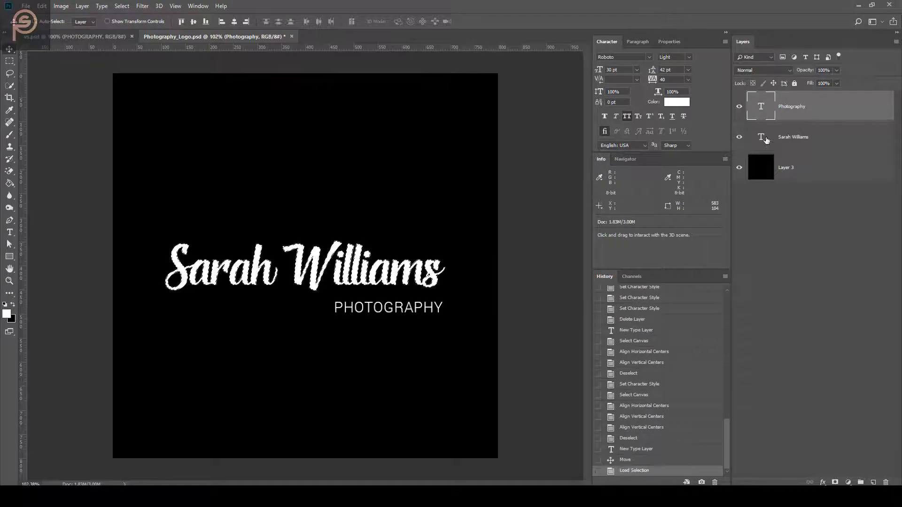
left_click(244, 23)
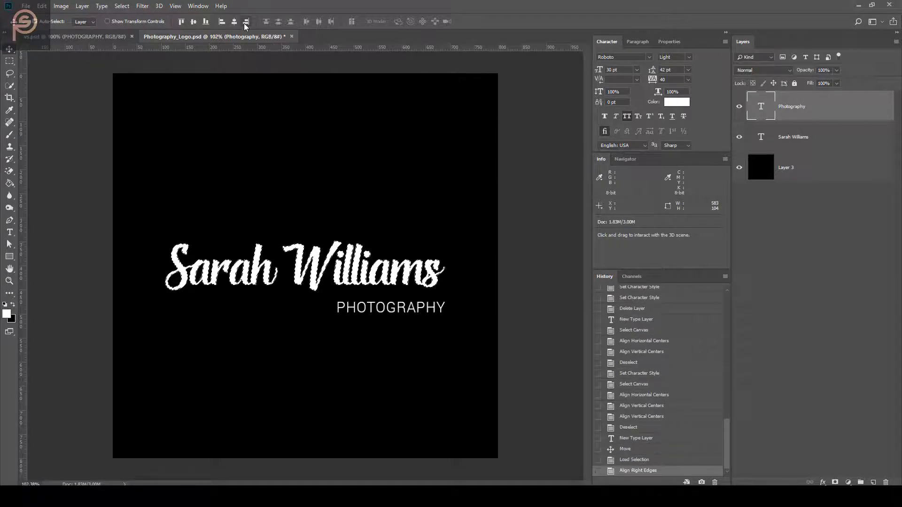
key("ctrl+d")
left_click_drag(417, 353, 418, 348)
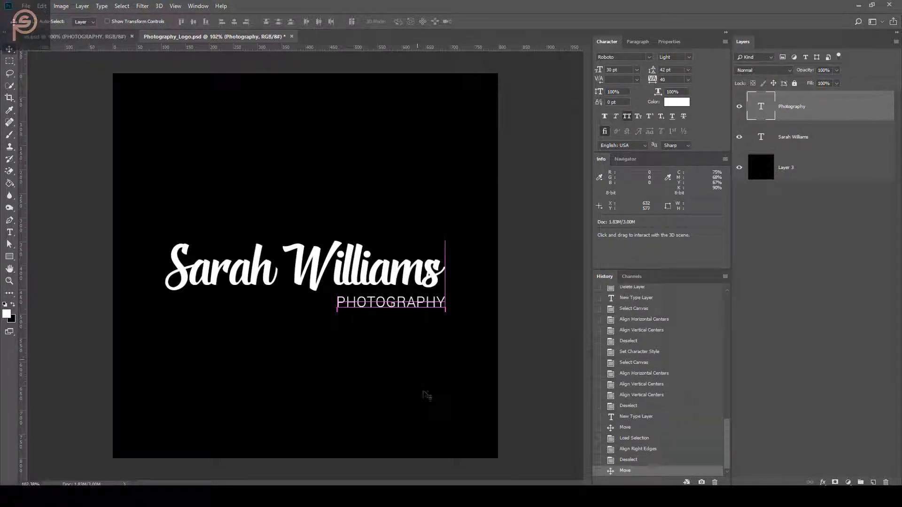
left_click(869, 481)
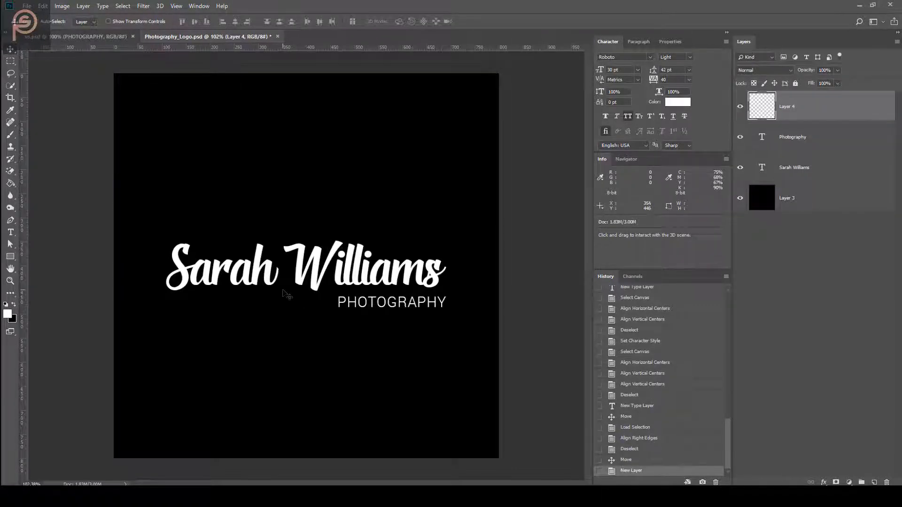
Choose a 25 px Hard Round Pressure Size brush, adjusting hardness and tilting the tip up-right
key("b")
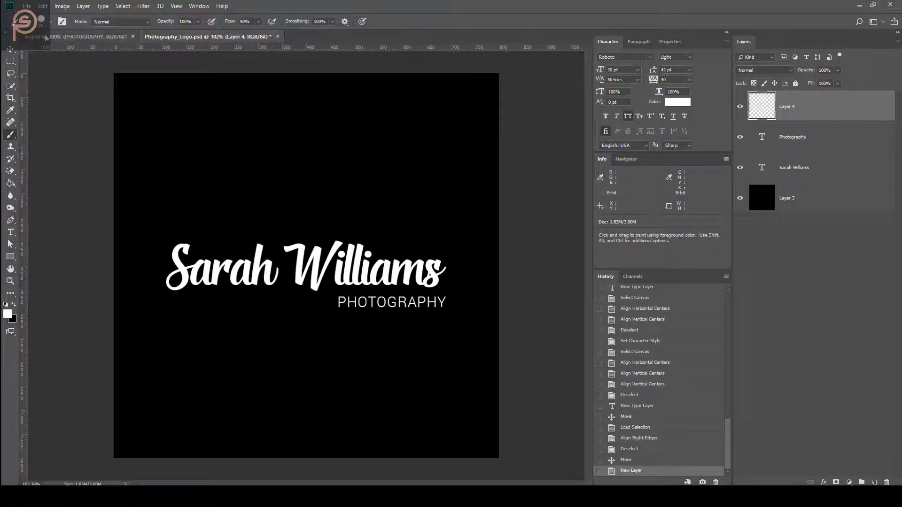
right_click(307, 132)
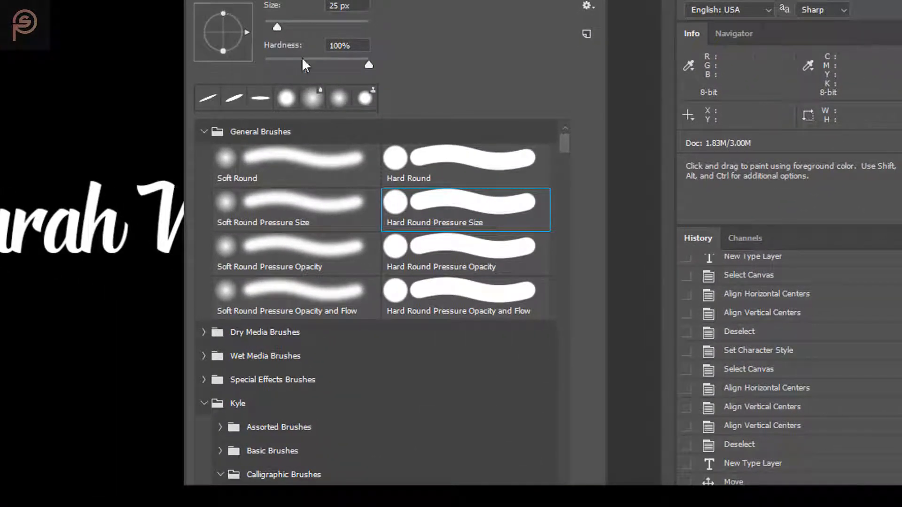
left_click_drag(365, 63, 264, 73)
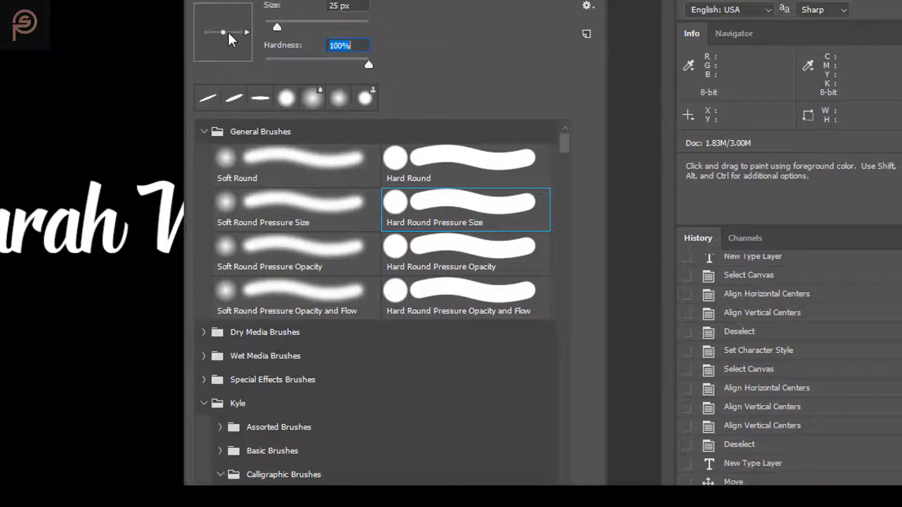
left_click_drag(229, 32, 246, 23)
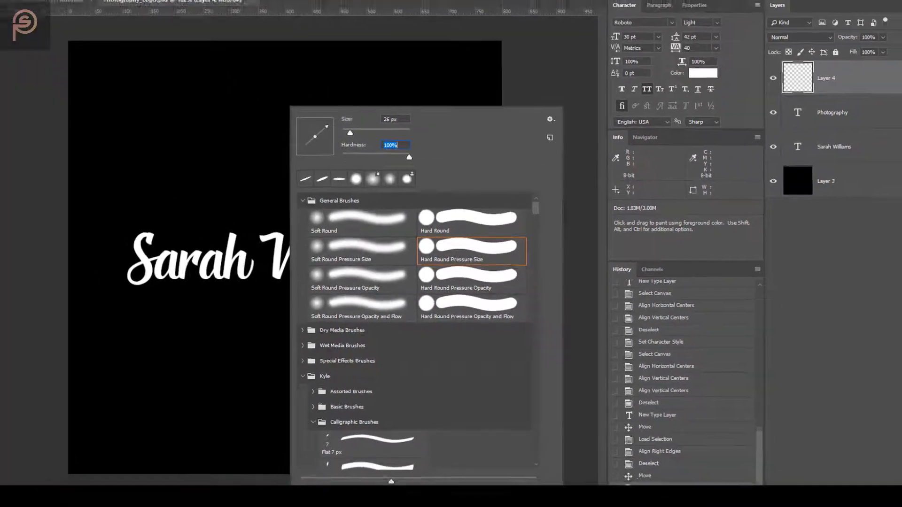
left_click(362, 45)
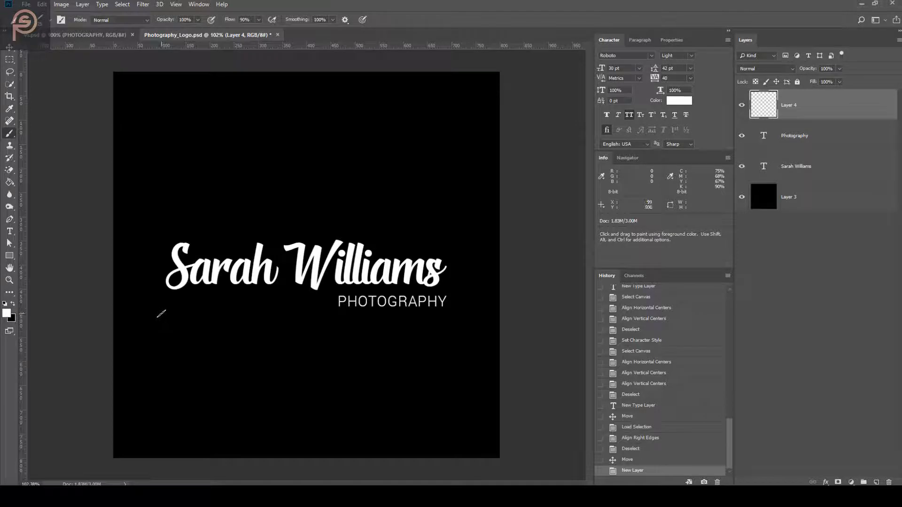
Paint trial white swooshes under the name and undo them
mouse_move(158, 317)
left_mouse_down()
mouse_move(230, 301)
mouse_move(293, 318)
mouse_move(357, 285)
left_mouse_up()
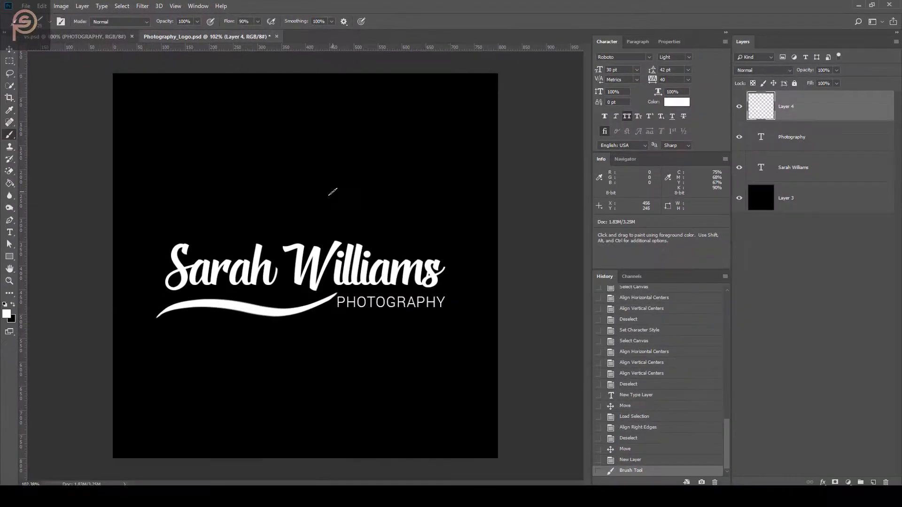
key("ctrl+z")
left_click_drag(165, 307, 302, 303)
key("ctrl+z")
key("ctrl+z")
Adjust the brush size in the brush settings
right_click(234, 286)
left_click_drag(332, 160, 315, 161)
type("2")
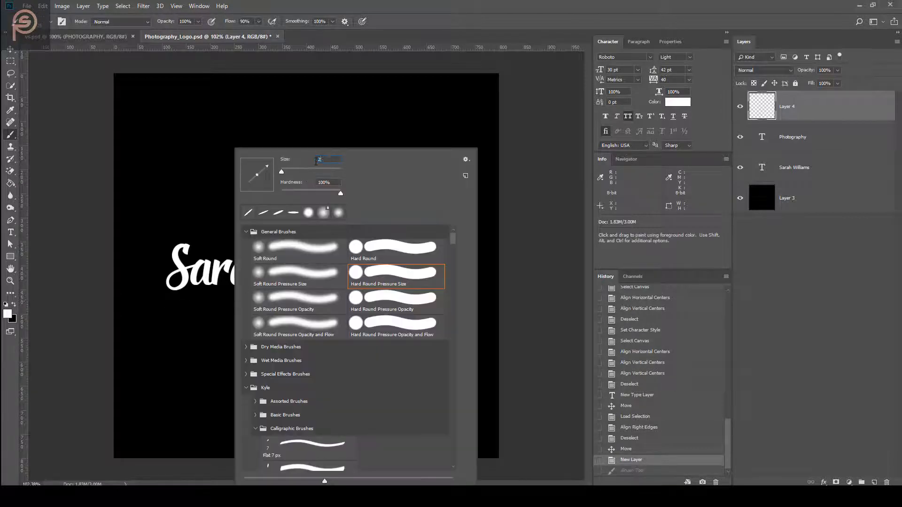
key("Return")
Repaint the tapered swoosh until it sits under the name, just left of PHOTOGRAPHY
left_click_drag(164, 310, 336, 303)
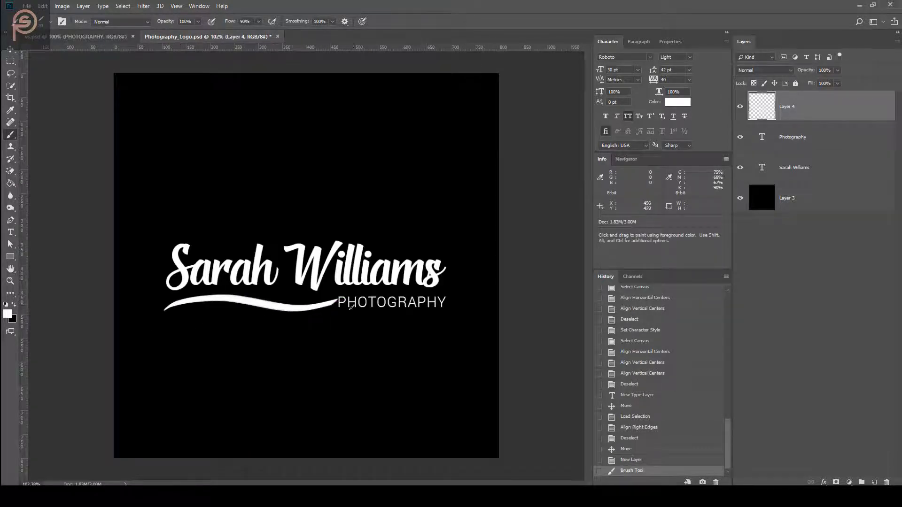
key("ctrl+z")
left_click_drag(163, 310, 332, 295)
key("ctrl+shift+z")
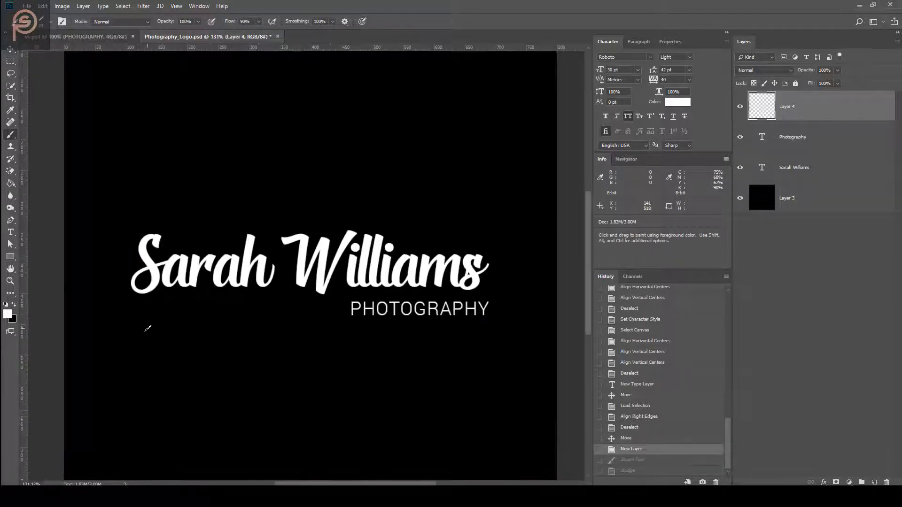
left_click_drag(127, 320, 338, 299)
key("ctrl+z")
key("ctrl+z")
left_click_drag(125, 316, 346, 307)
key("ctrl+z")
key("ctrl+z")
left_click_drag(161, 306, 337, 312)
key("ctrl+z")
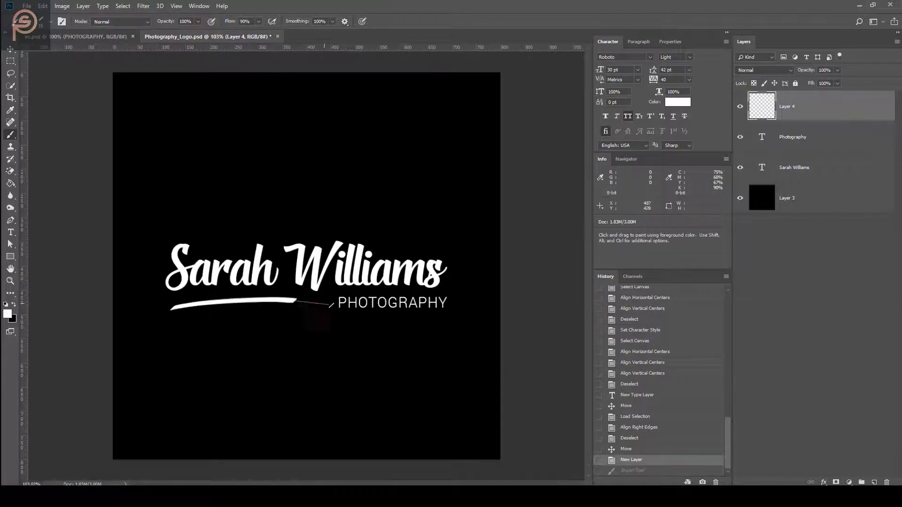
key("ctrl+z")
mouse_move(165, 312)
left_mouse_down()
mouse_move(187, 318)
mouse_move(319, 301)
left_mouse_up()
key("ctrl+z")
key("ctrl+z")
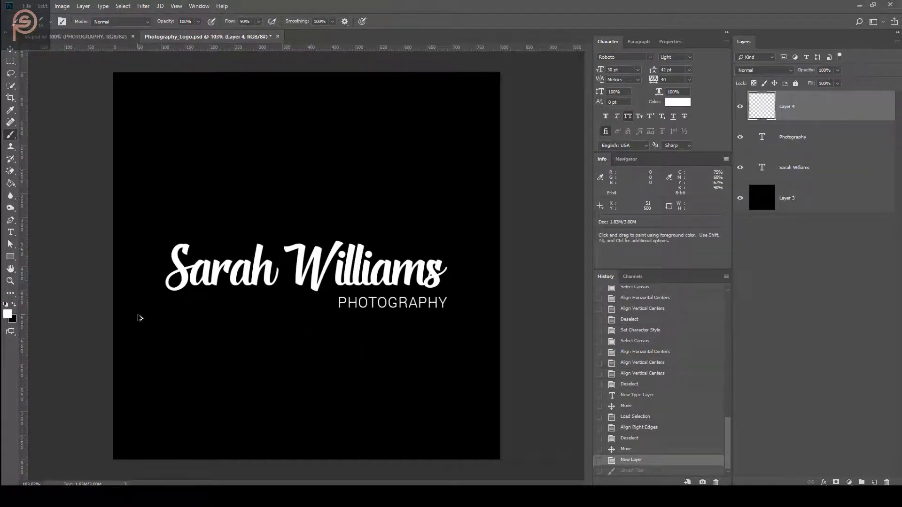
left_click_drag(174, 303, 312, 306)
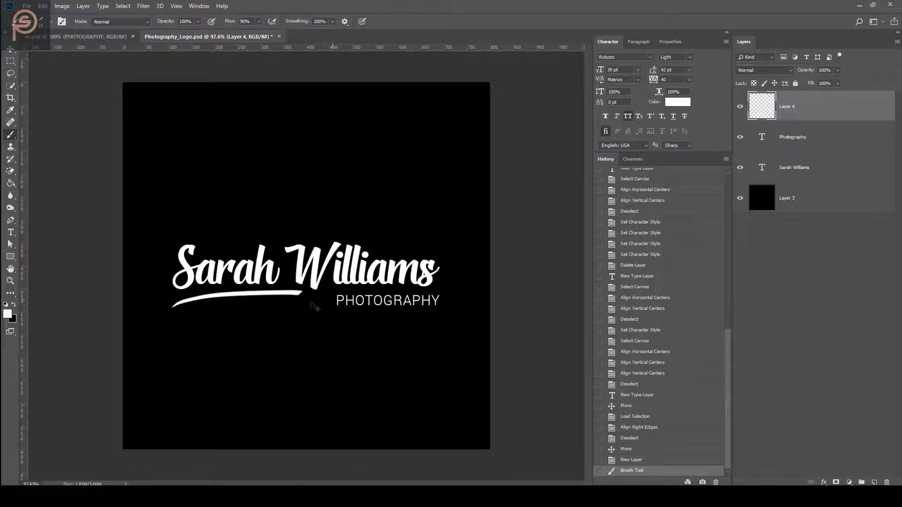
key("ctrl+z")
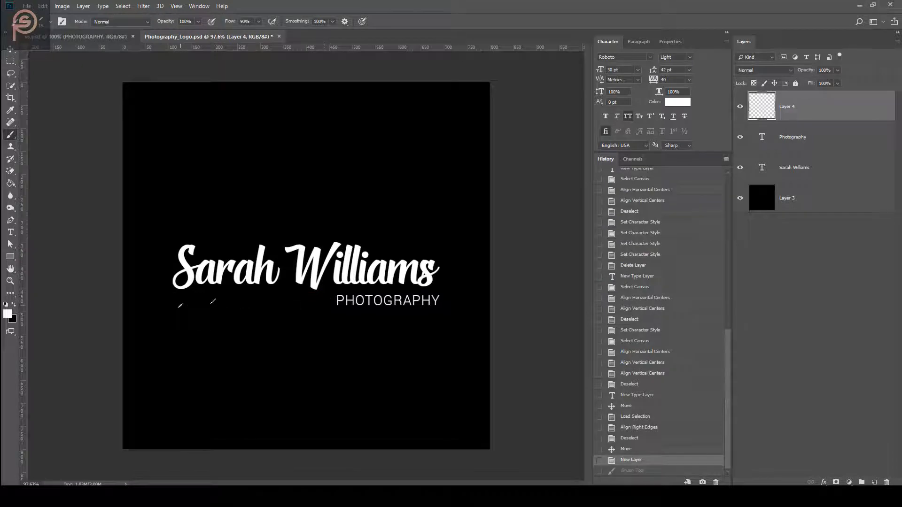
left_click_drag(179, 305, 350, 304)
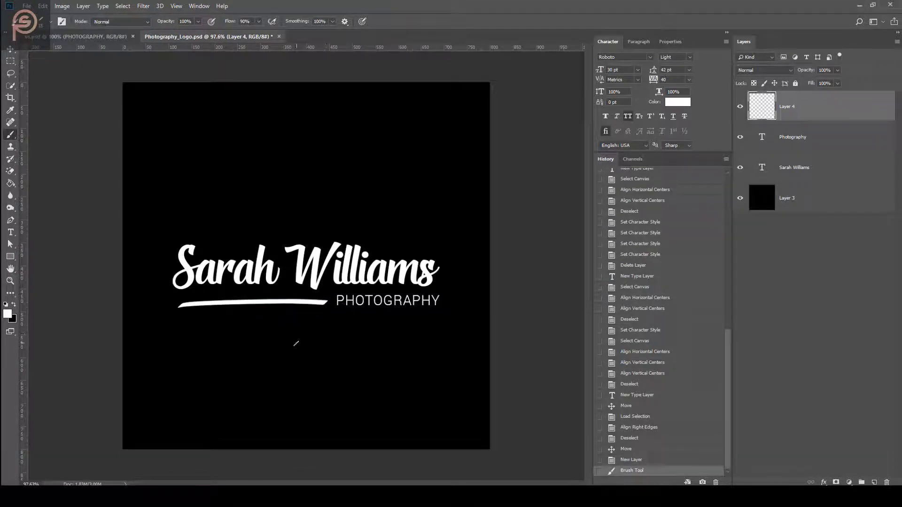
Nudge the swoosh upward slightly into place
key("v")
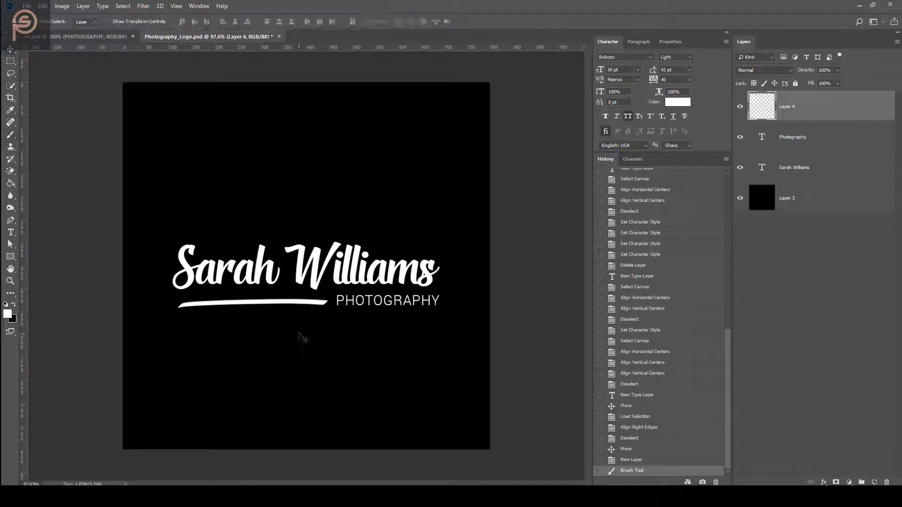
key("Up")
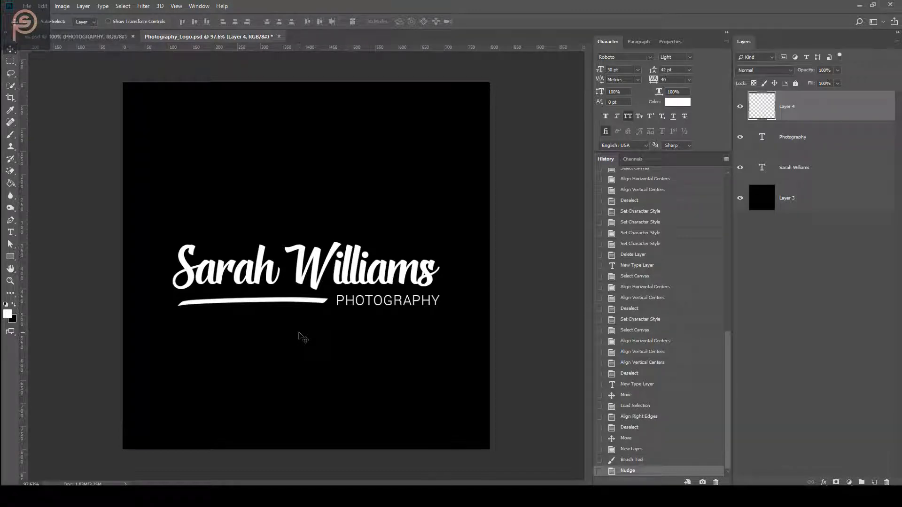
key("Up")
key("Up")
scroll(299, 333, "up", 3)
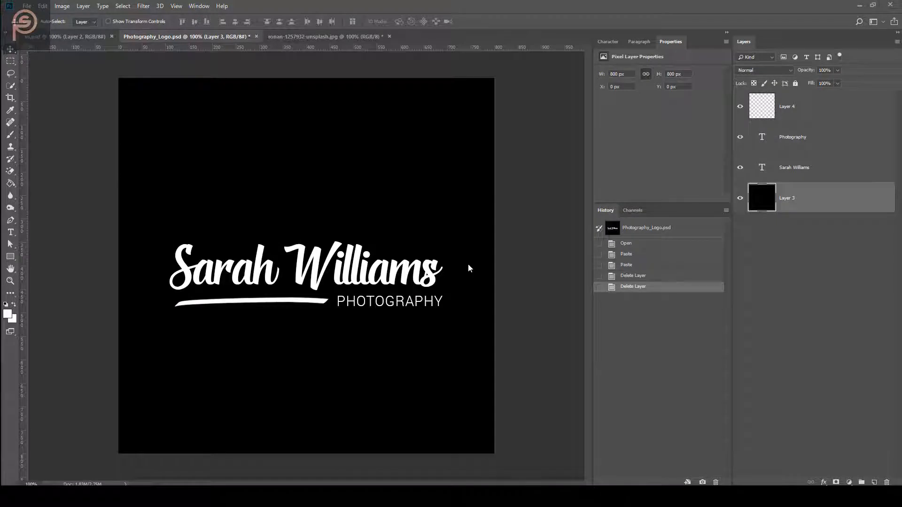
Copy the whole starry sky image and paste it into Photography_Logo.psd as a new layer
left_click(337, 38)
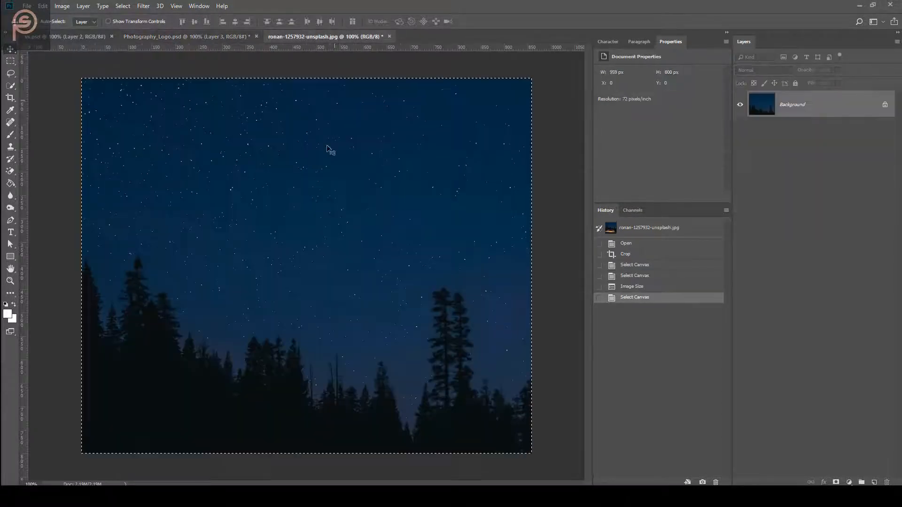
key("ctrl+a")
key("ctrl+c")
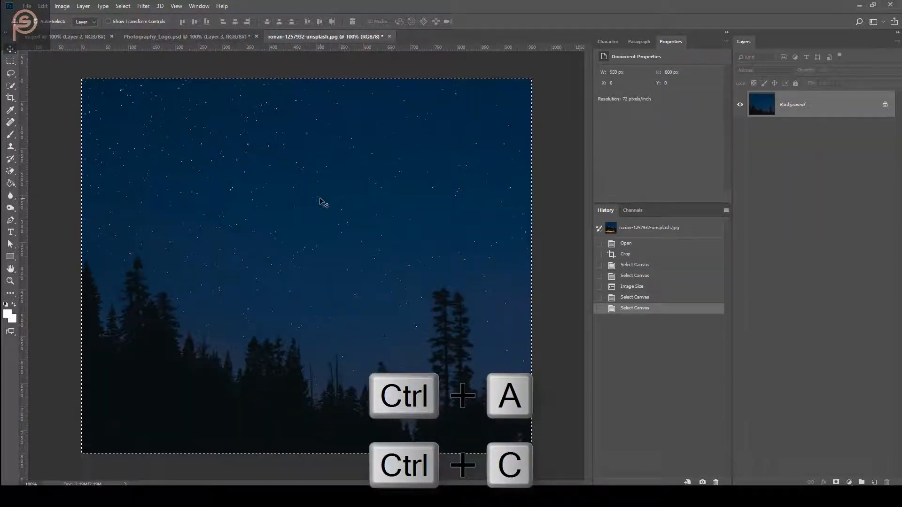
left_click(185, 38)
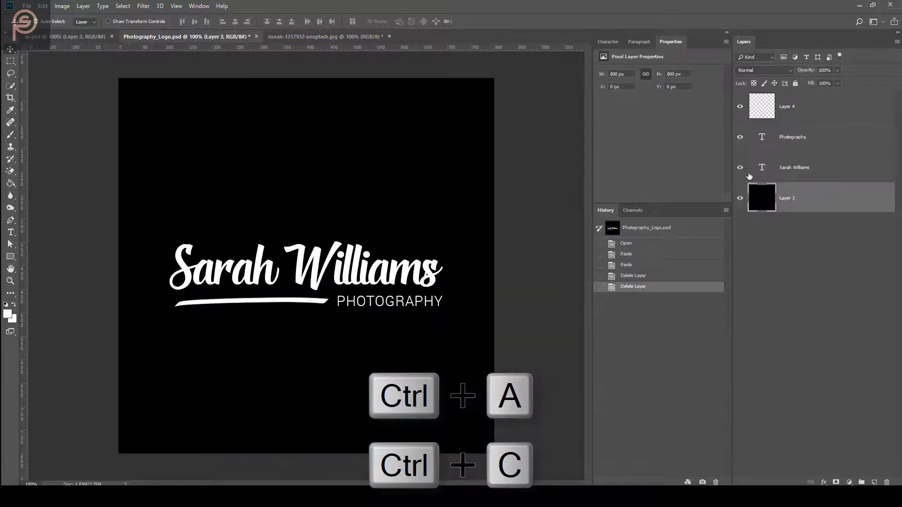
key("ctrl+v")
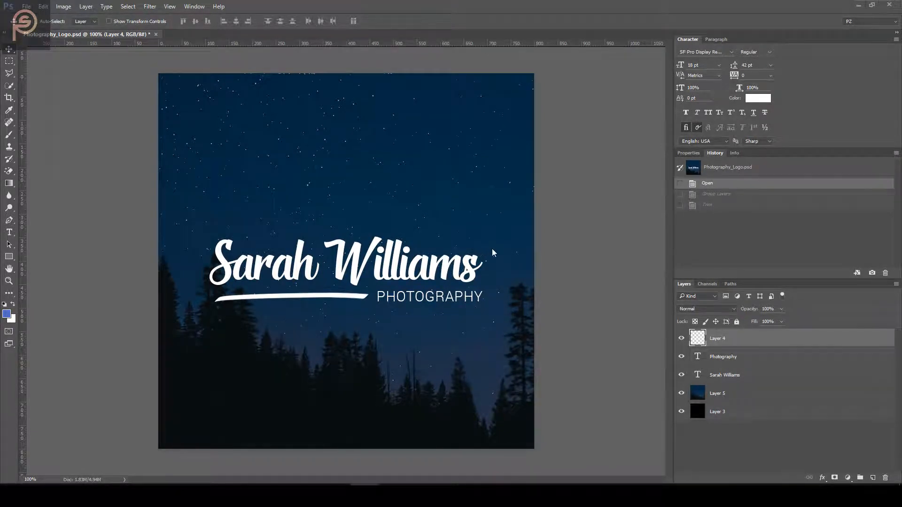
Group the swoosh and both text layers into a group named Logo_White
left_click(792, 374, "shift")
key("ctrl+g")
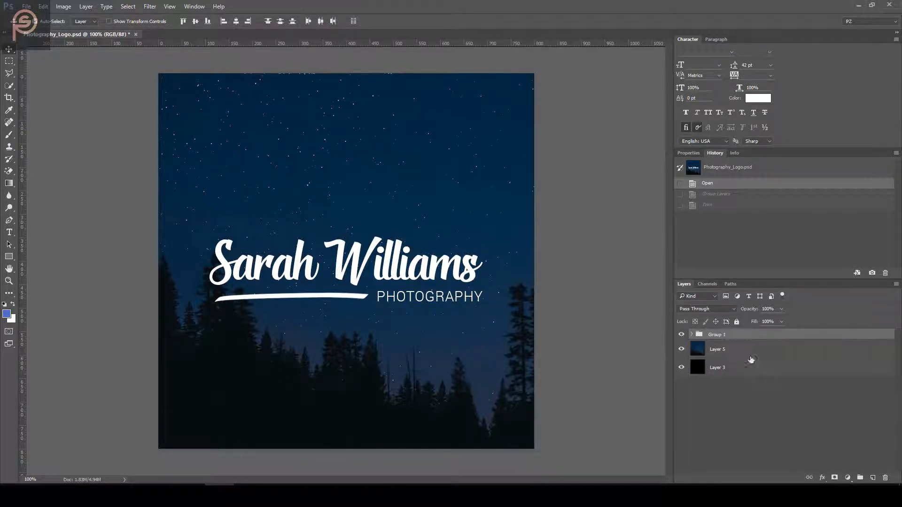
type("Logo_Whi")
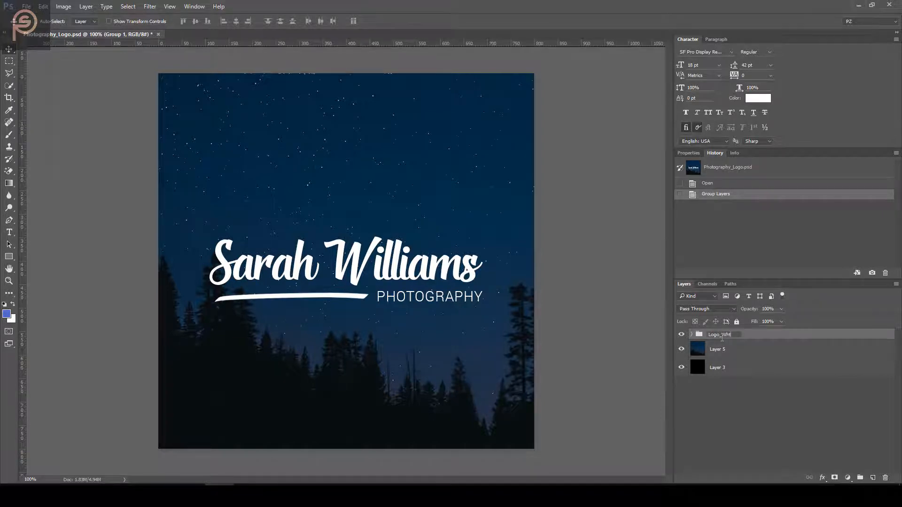
type("te")
key("Return")
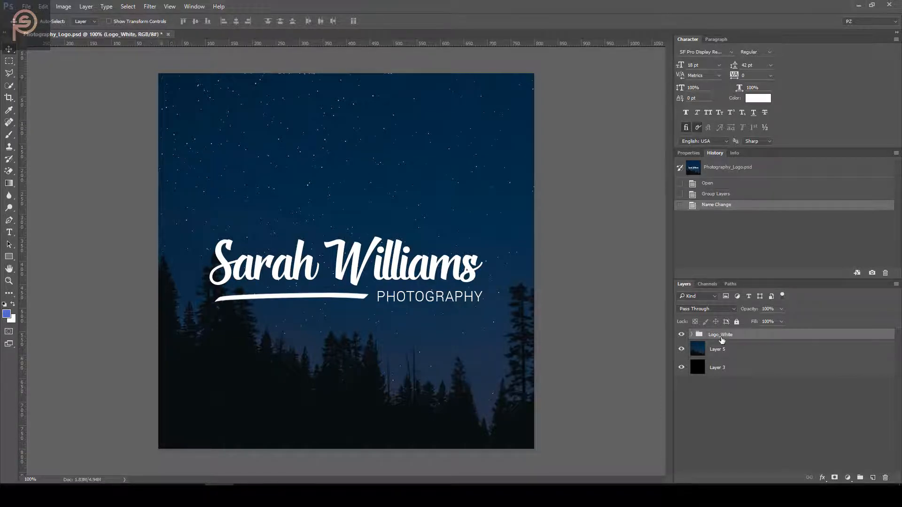
Delete the starry sky and black background layers
left_click(729, 351)
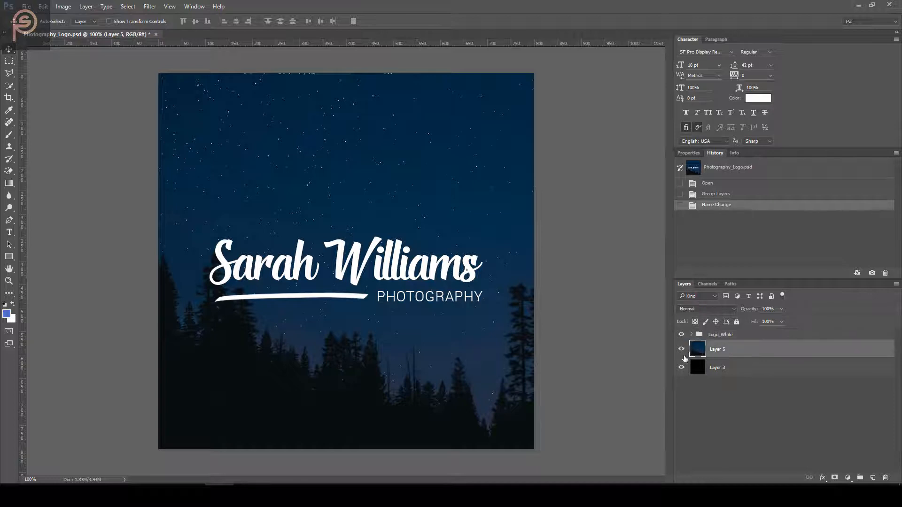
left_click(736, 369, "shift")
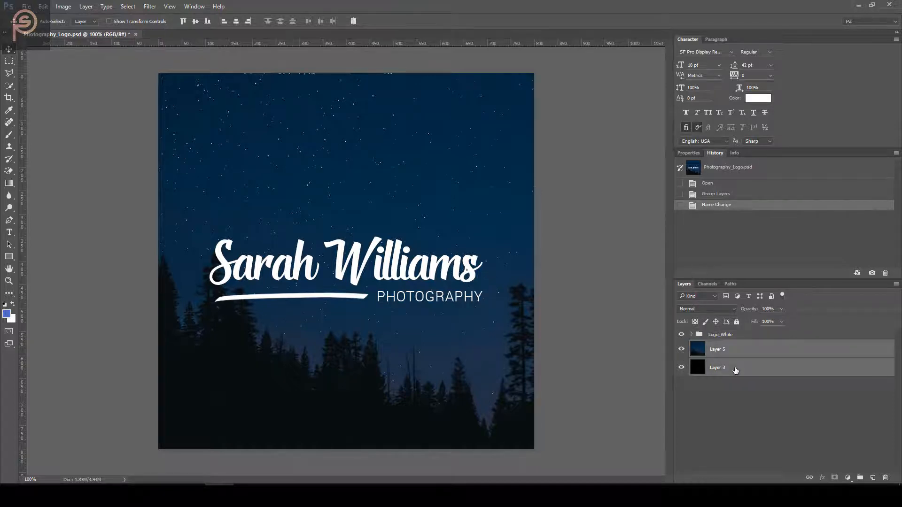
key("Delete")
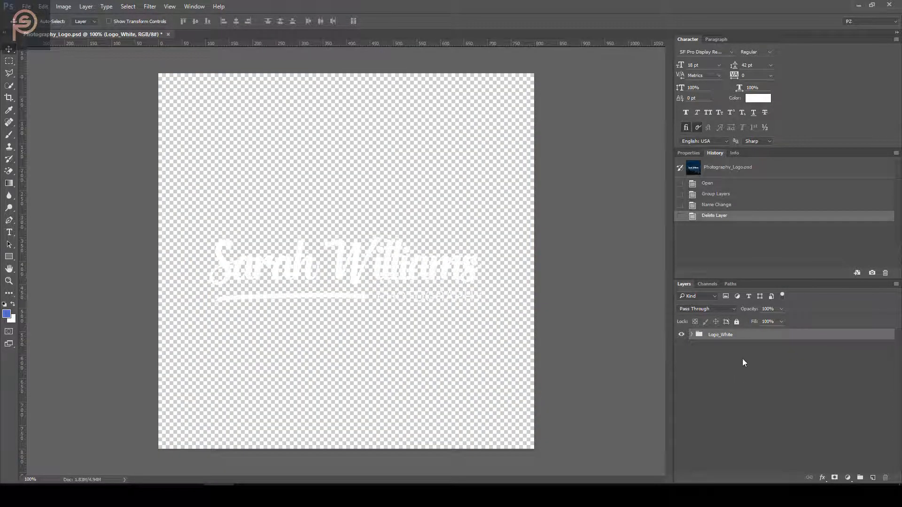
Duplicate the Logo_White group and rename the copy Logo_Black
key("ctrl+j")
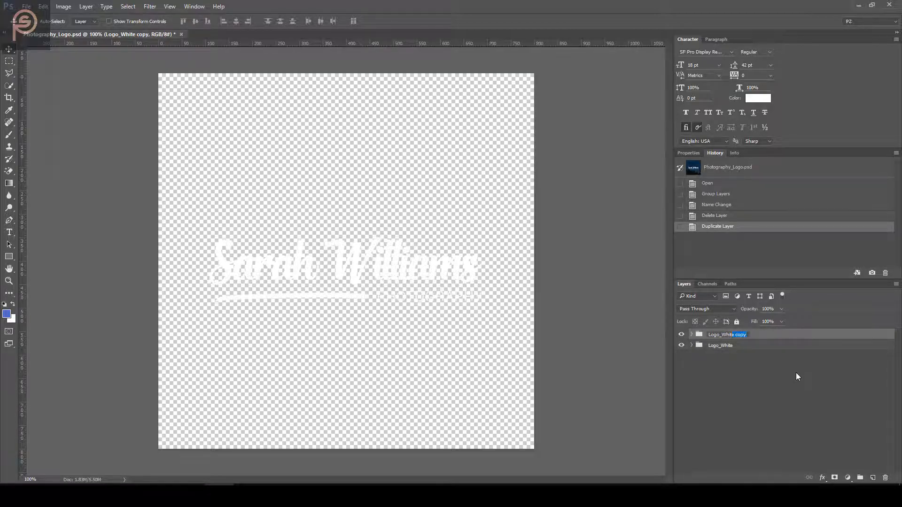
type("Black")
key("Return")
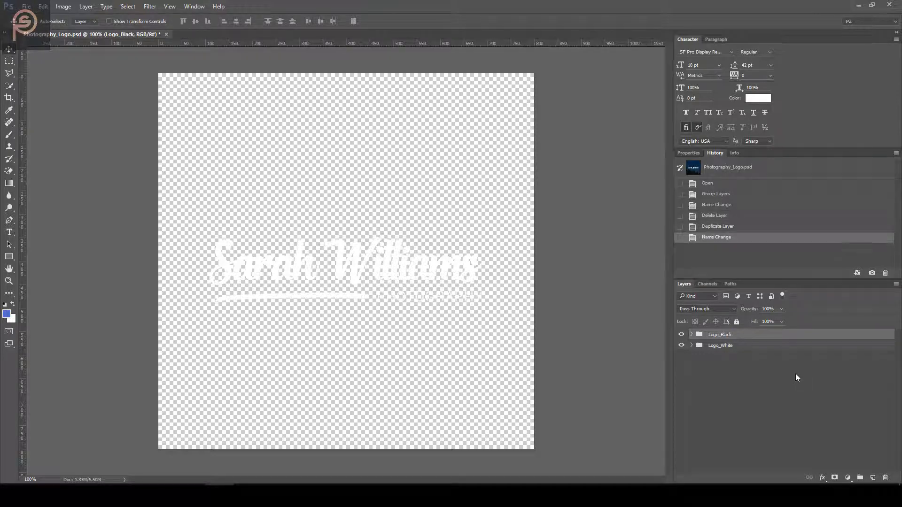
Give the Logo_Black group a #000000 Color Overlay
double_click(782, 335)
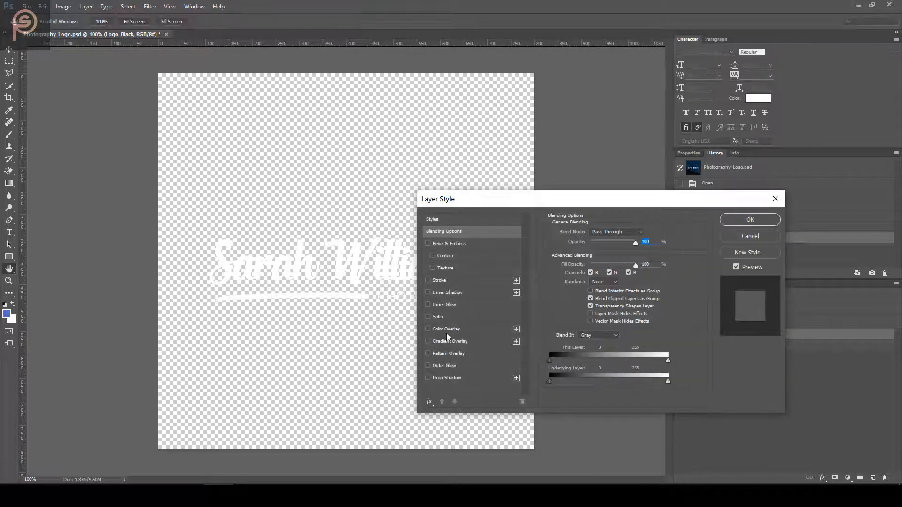
left_click(446, 329)
left_click(650, 235)
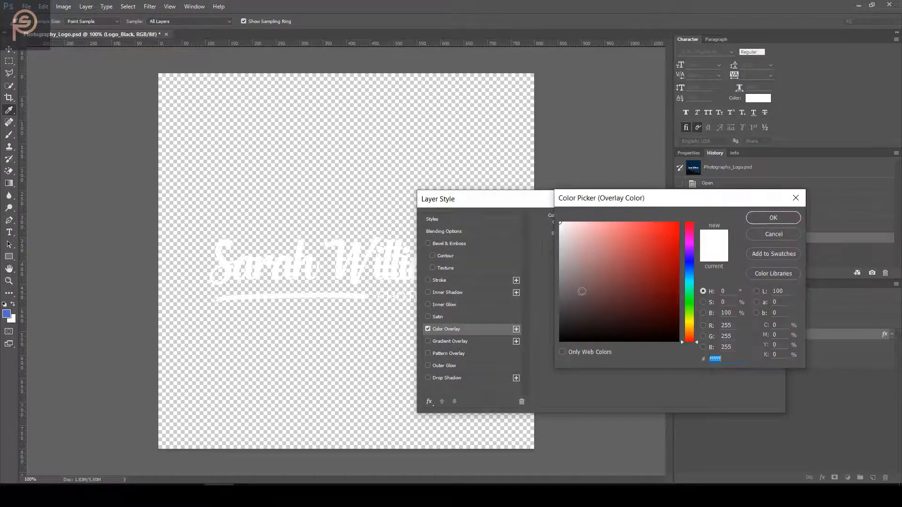
type("000000")
left_click(770, 218)
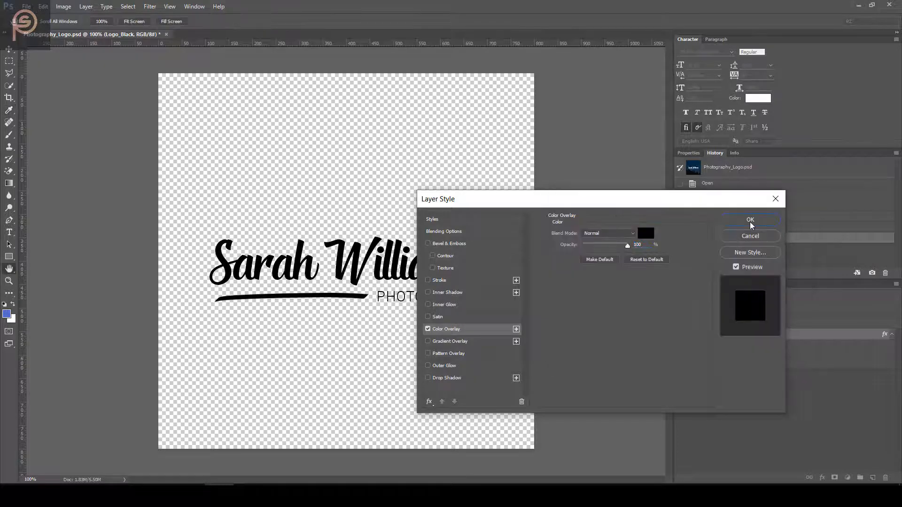
left_click(750, 221)
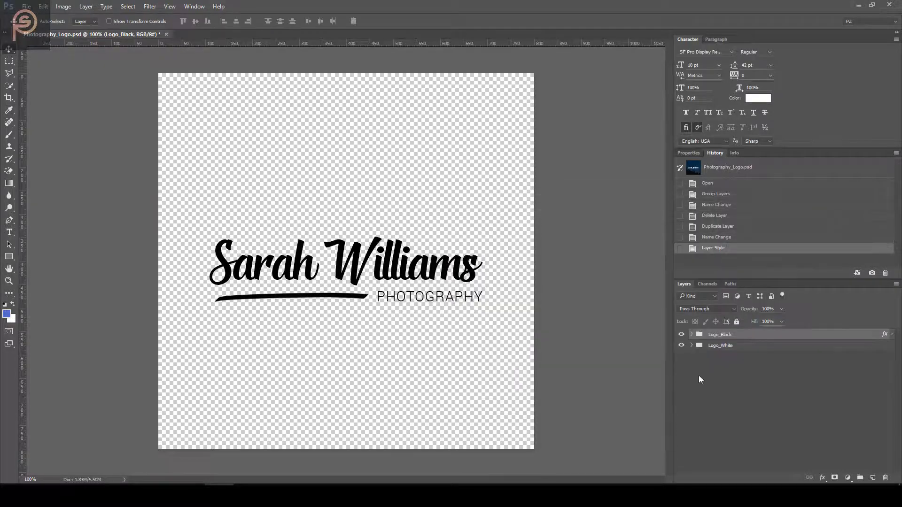
Trim the canvas based on transparent pixels around the logo
left_click(64, 6)
left_click(87, 140)
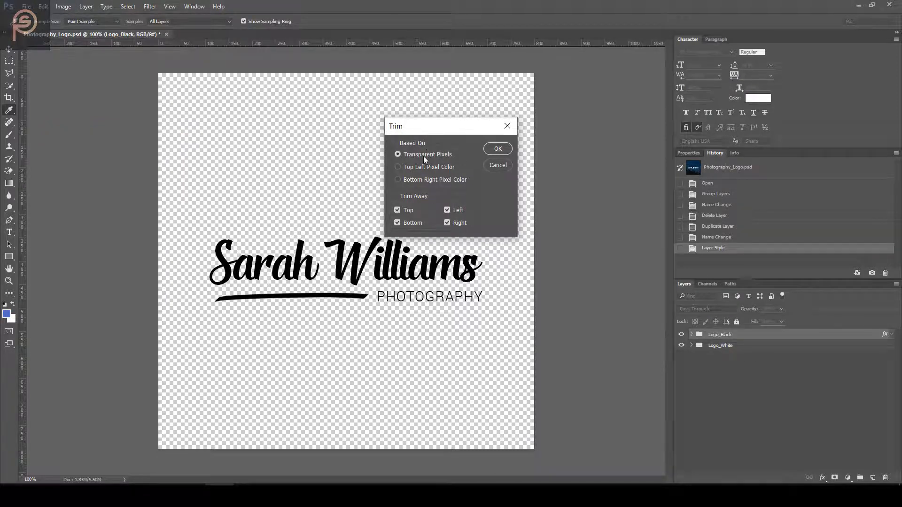
left_click(499, 148)
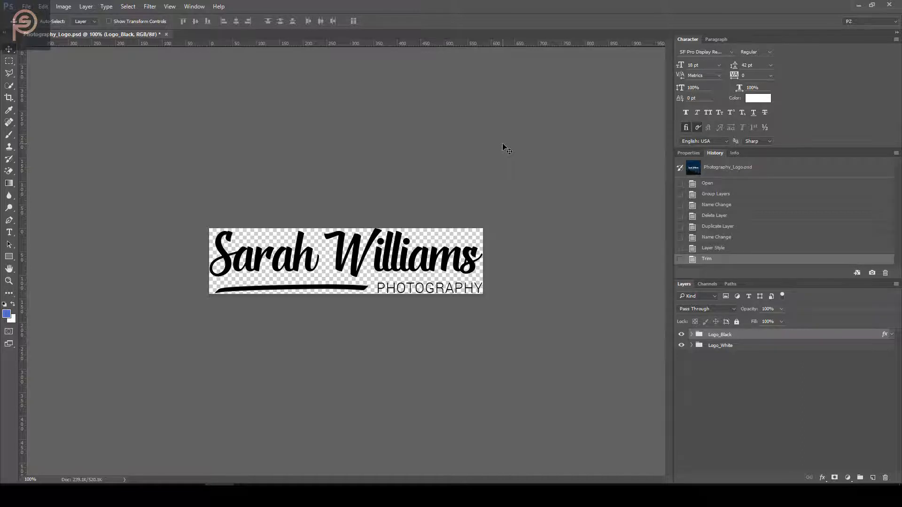
Hide Logo_Black and set up a transparent PNG-24 Save for Web (Legacy) export
left_click(681, 335)
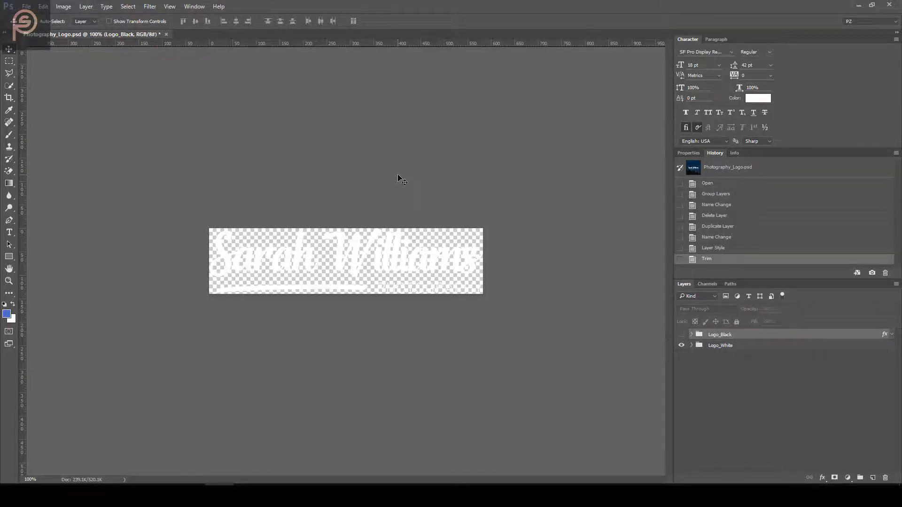
left_click(26, 6)
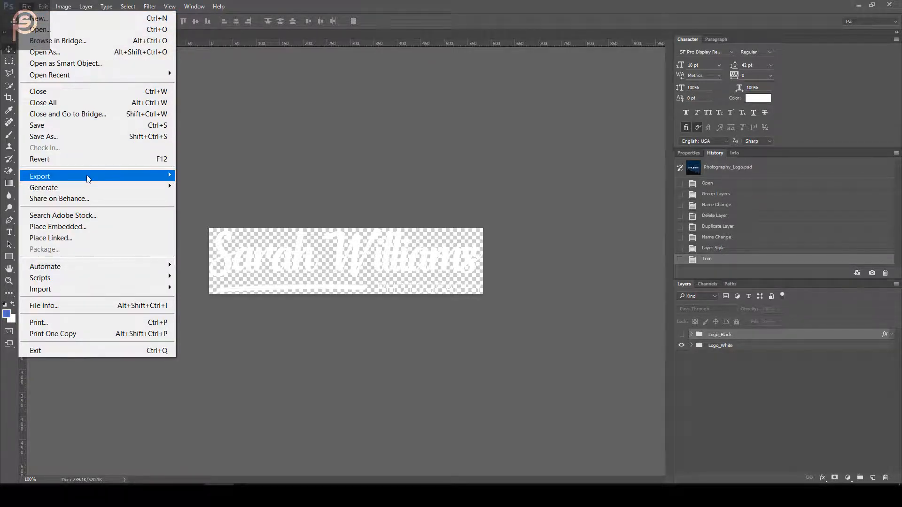
mouse_move(87, 175)
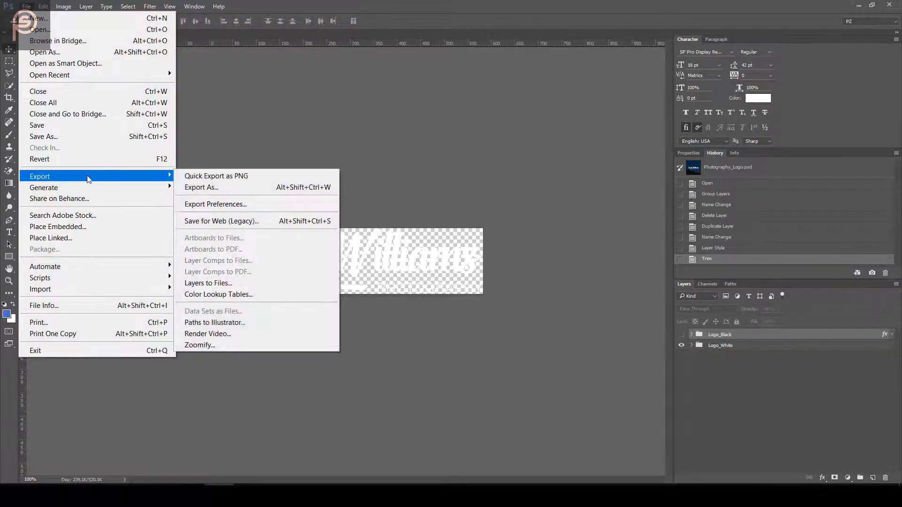
left_click(312, 221)
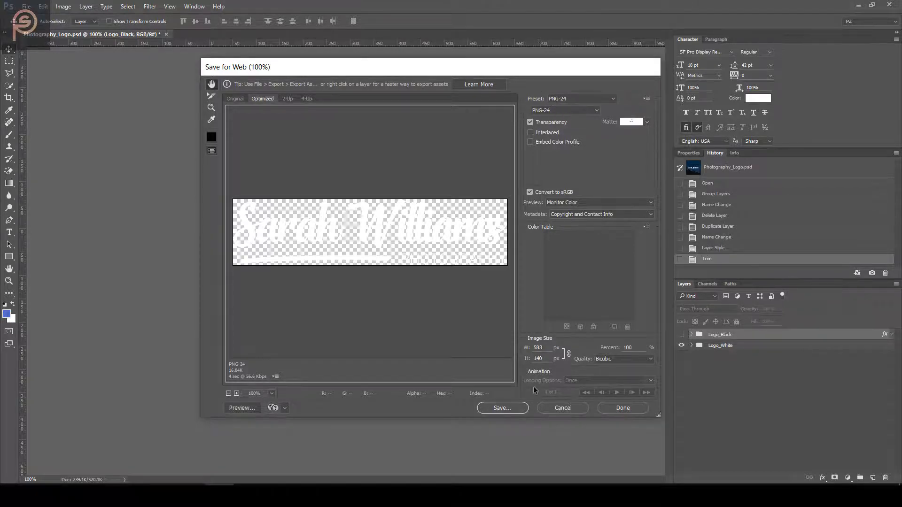
Save the white logo export as Logo_white.png in the Logo for creatives folder
left_click(523, 409)
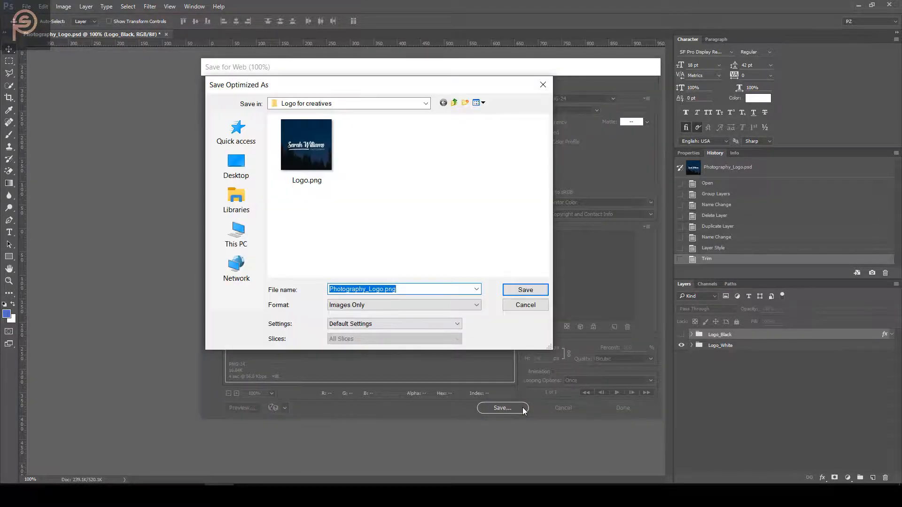
left_click(386, 288)
key("Left")
key("Left")
key("Left")
key("Left")
key("Left")
key("shift+Home")
key("BackSpace")
key("Right")
key("Right")
key("Right")
key("Right")
type("_white")
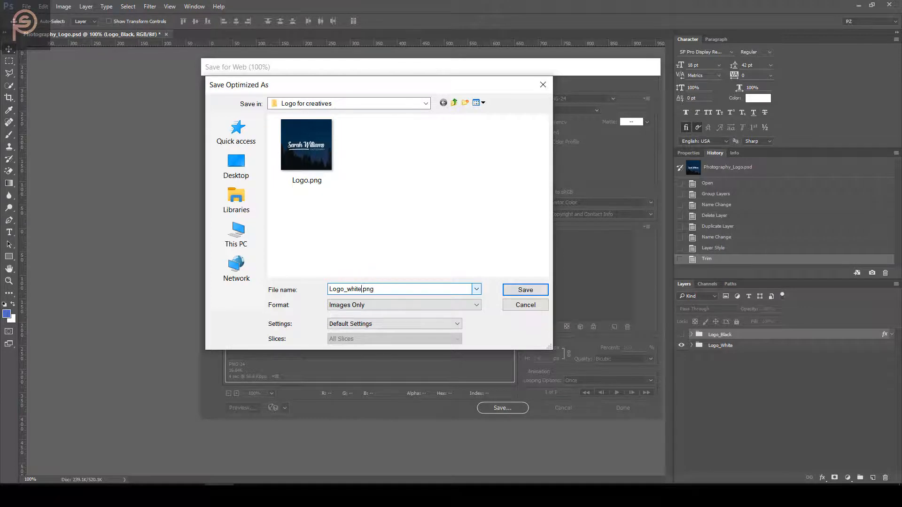
key("Return")
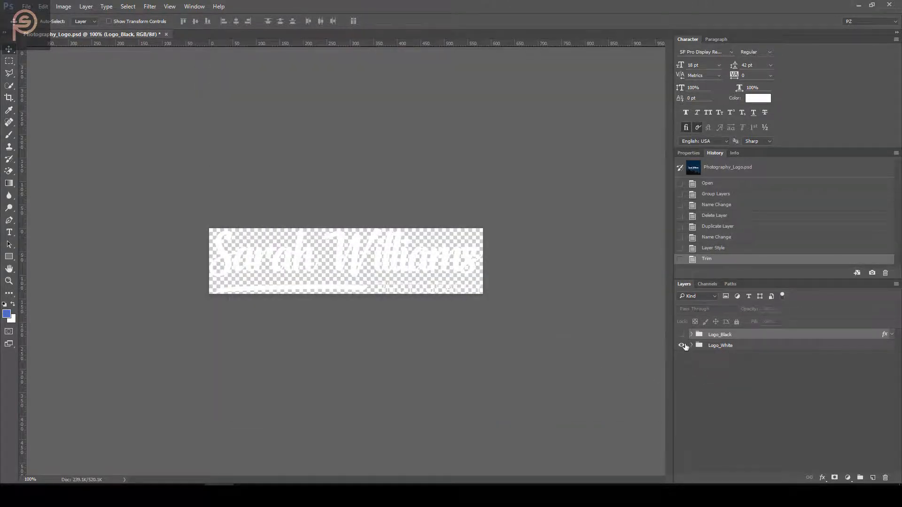
Hide Logo_White, show Logo_Black, and bring up Save for Web with Alt+Shift+Ctrl+S
left_click(681, 345)
left_click(681, 334)
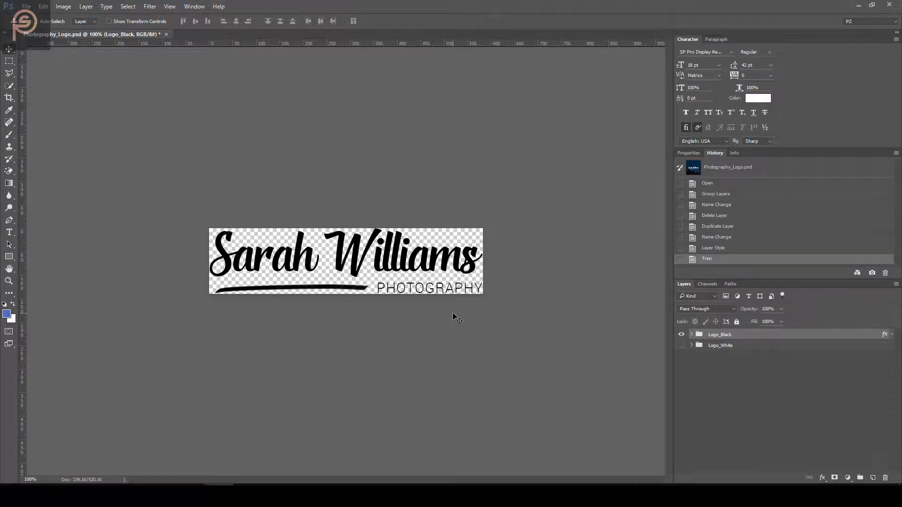
key("ctrl+alt+shift+s")
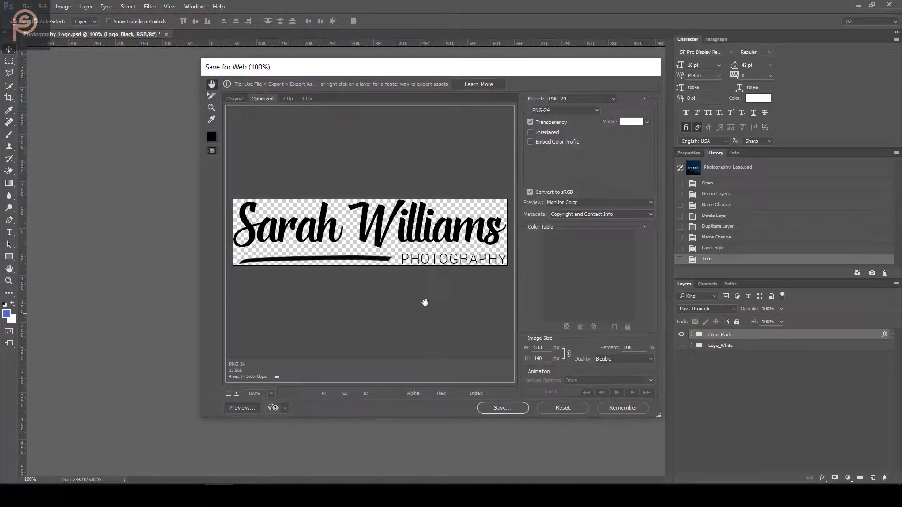
Save the black logo export as Logo_black.png beside the white version
left_click(512, 408)
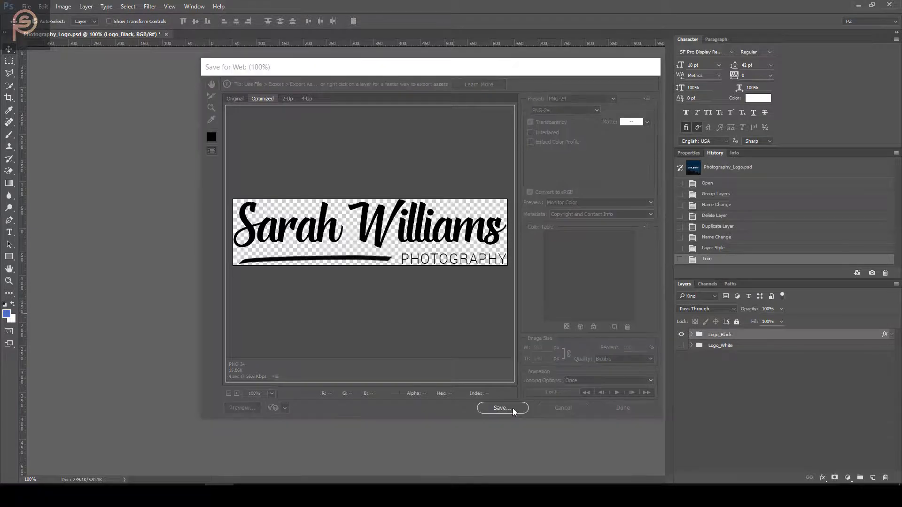
key("Right")
key("Left")
key("Left")
key("Left")
key("Left")
key("shift+Home")
type("Logo_white")
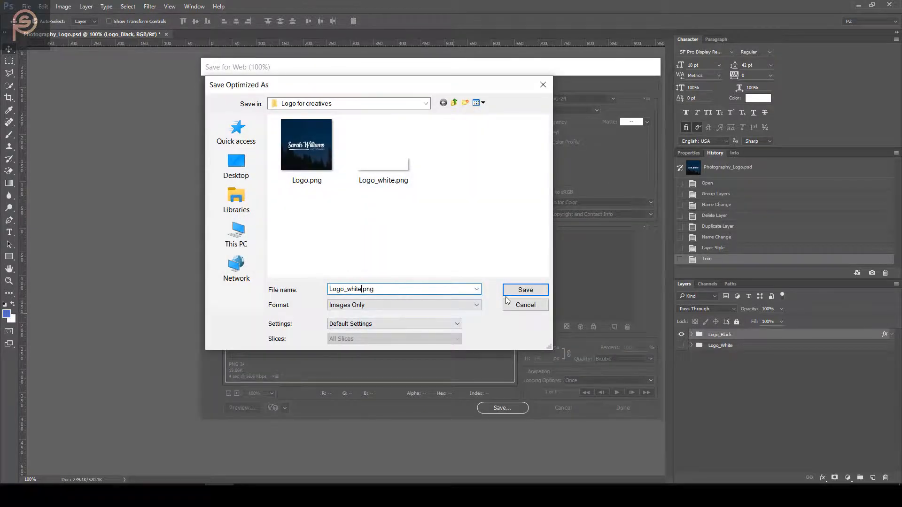
key("BackSpace")
key("BackSpace")
key("BackSpace")
key("BackSpace")
key("BackSpace")
type("black")
key("Return")
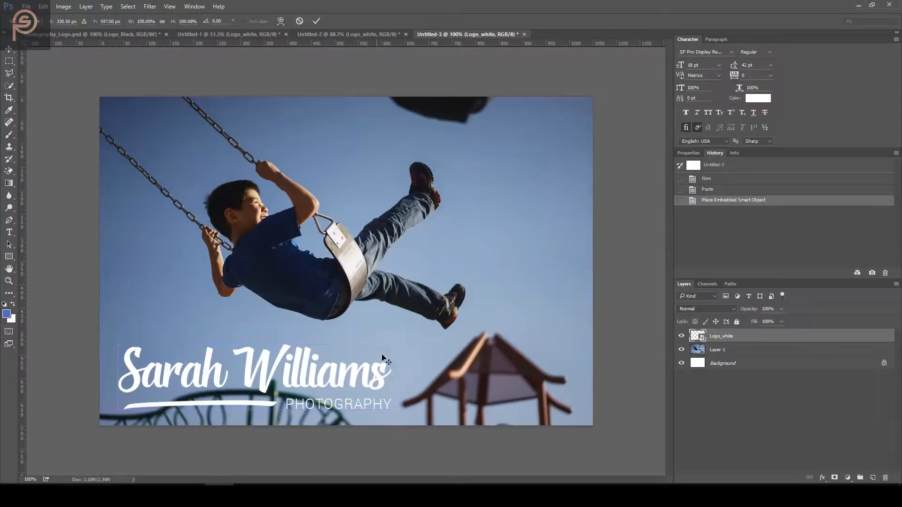
Shrink the placed logo on the swing photo and commit the resize
left_click_drag(392, 343, 226, 381)
key("Return")
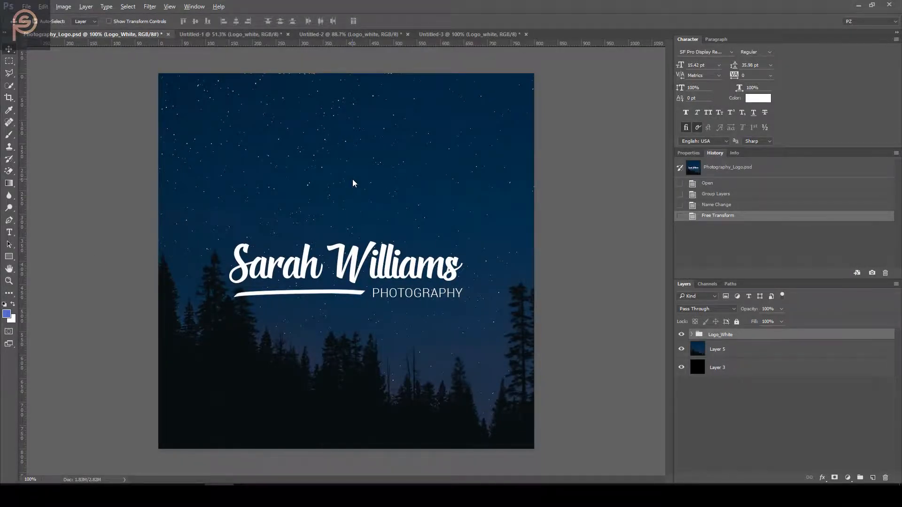
Export the full starry-background logo design as Facebook_Thumb.png via Save for Web
key("ctrl+alt+shift+s")
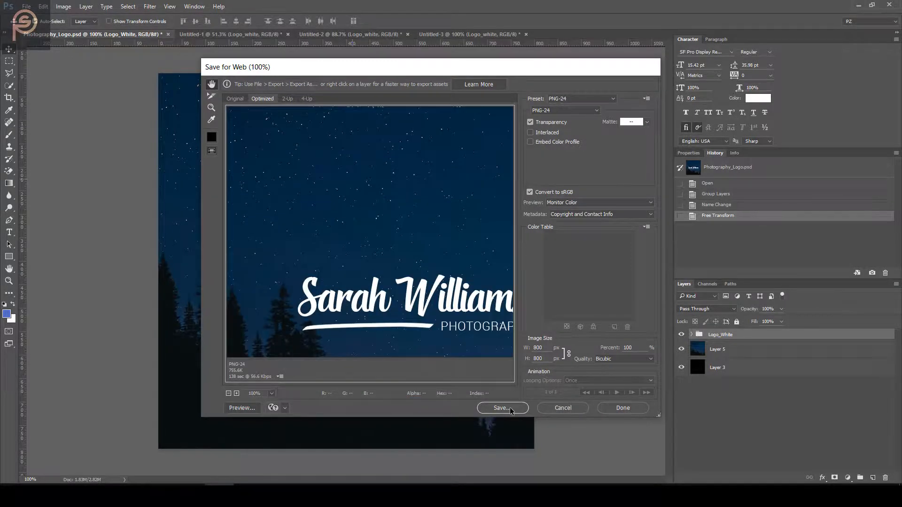
left_click(511, 410)
left_click(385, 292)
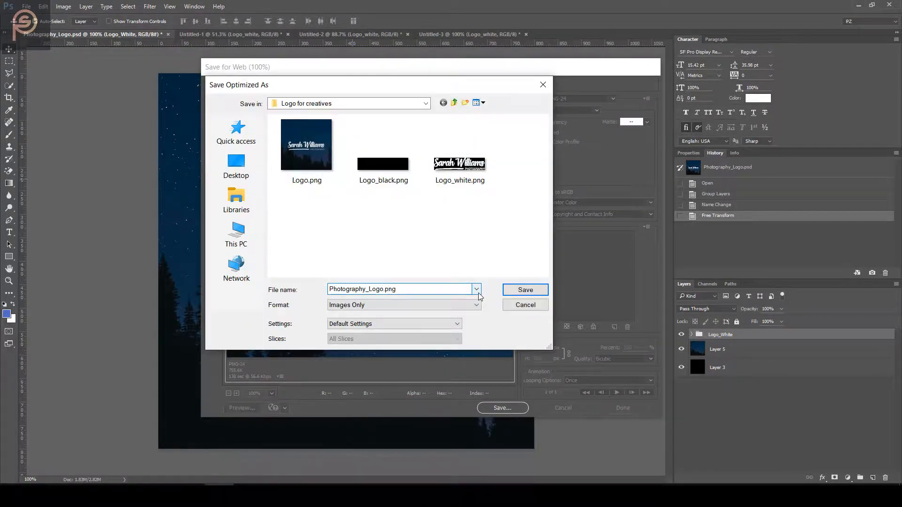
key("shift+Home")
type("Facebook_Thumb")
key("Return")
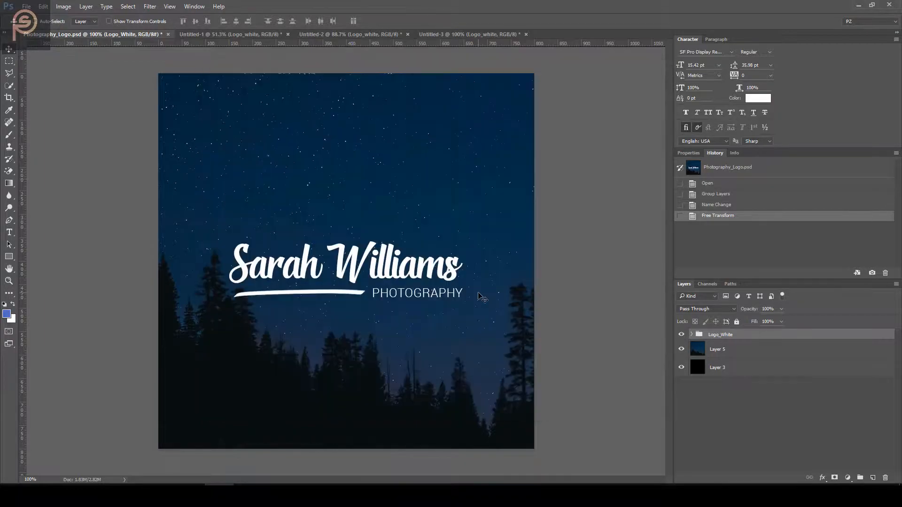